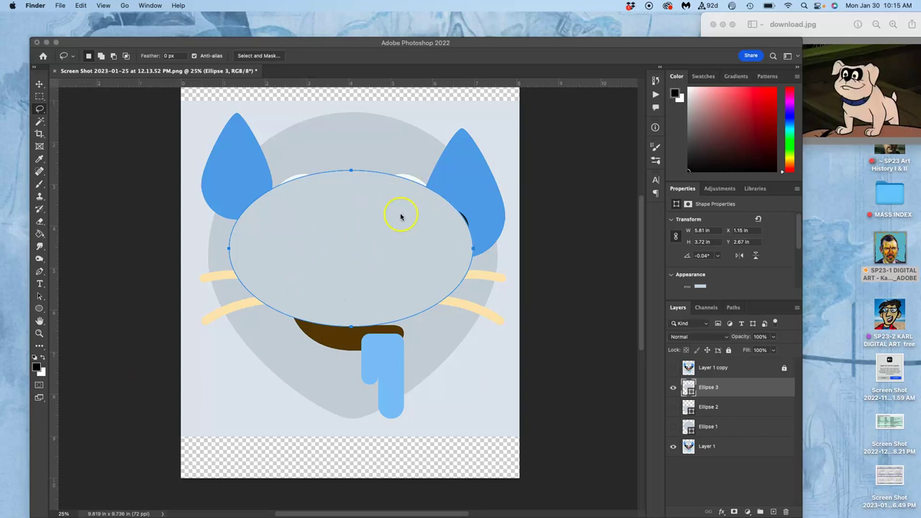
# Turn on Ellipse 2, Ellipse 1 and the Layer 1 copy reference face in the Layers panel.
pyautogui.click(673, 408)
pyautogui.click(673, 426)
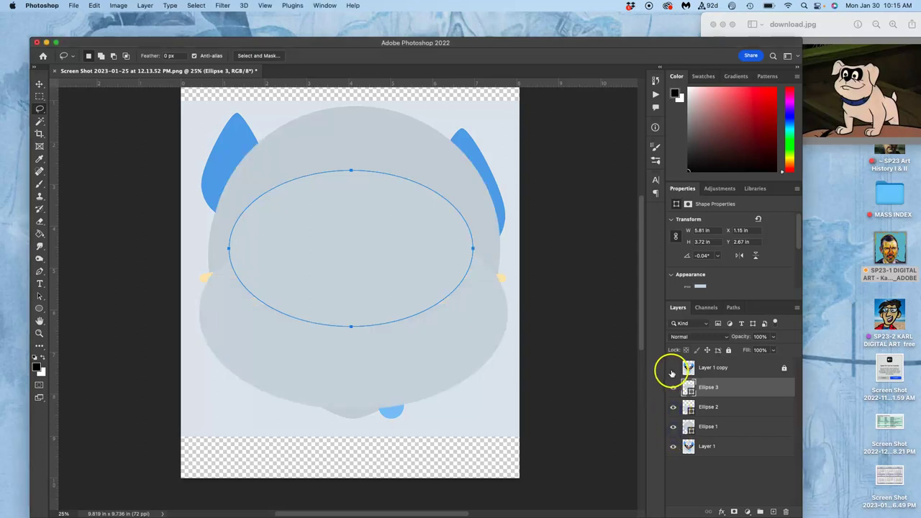
pyautogui.click(673, 367)
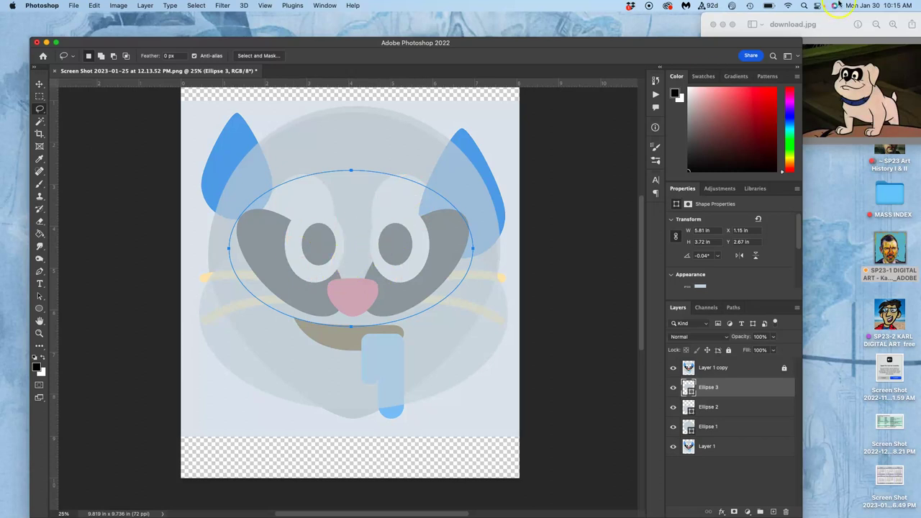
# Change the Ellipse 3 fill from pale gray to solid black (#000000).
pyautogui.doubleClick(689, 387)
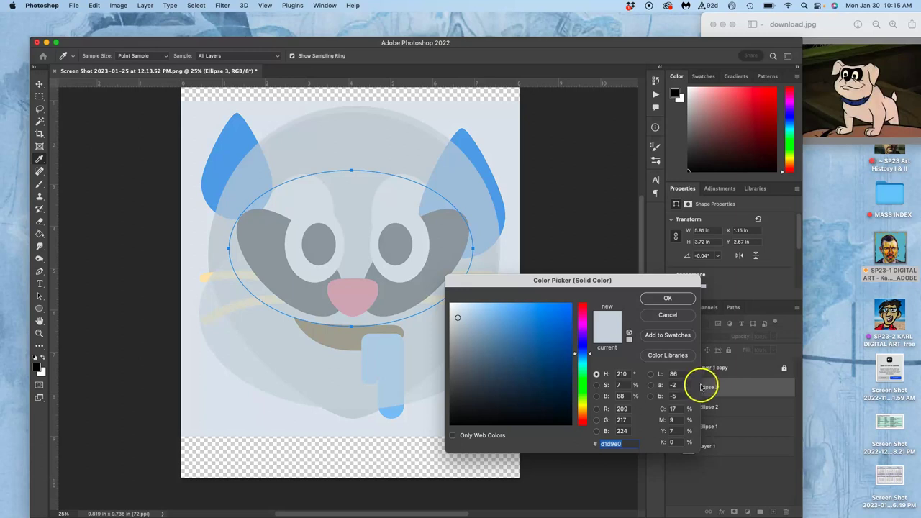
pyautogui.moveTo(471, 415); pyautogui.dragTo(437, 424)
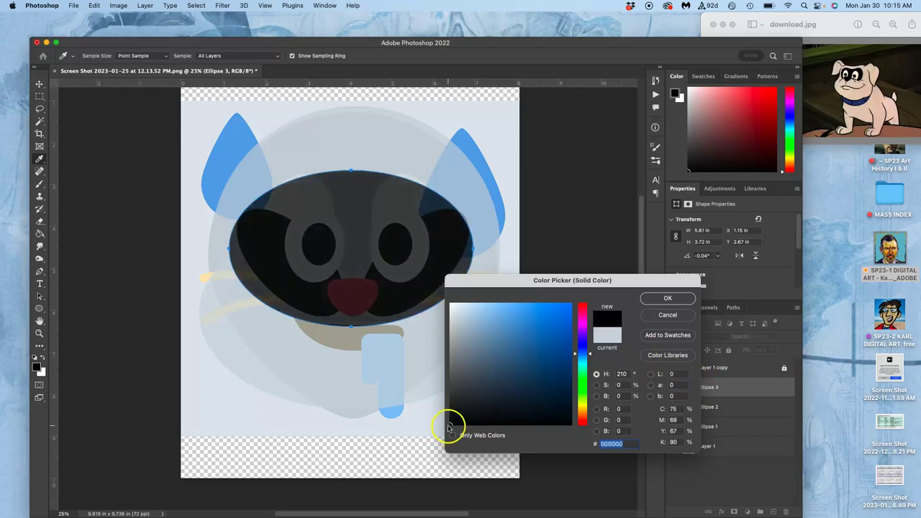
pyautogui.click(667, 298)
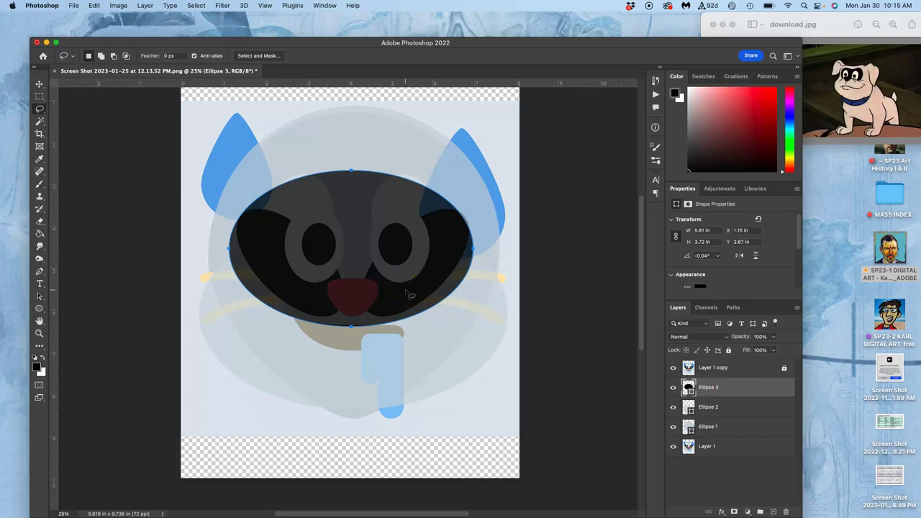
# Warp the black Ellipse 3 so its top bends down into a wide curved crescent.
pyautogui.press('super+t')
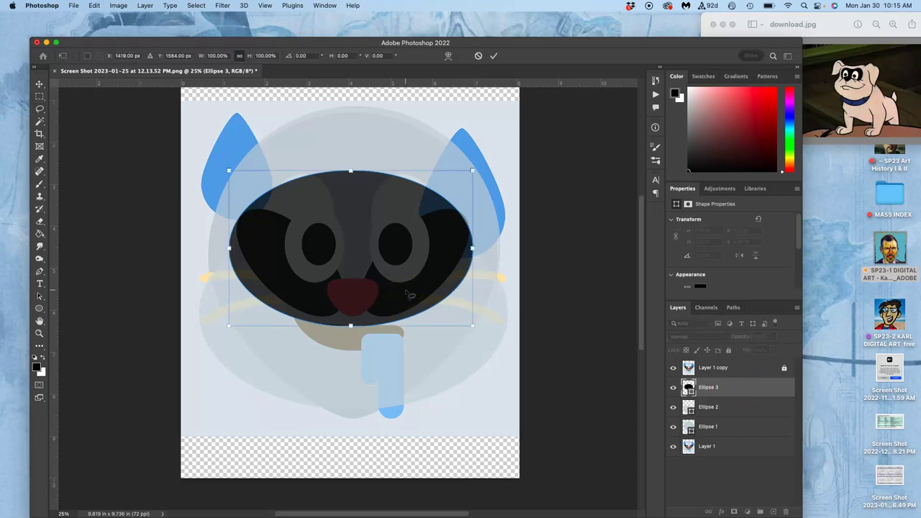
pyautogui.rightClick(362, 228)
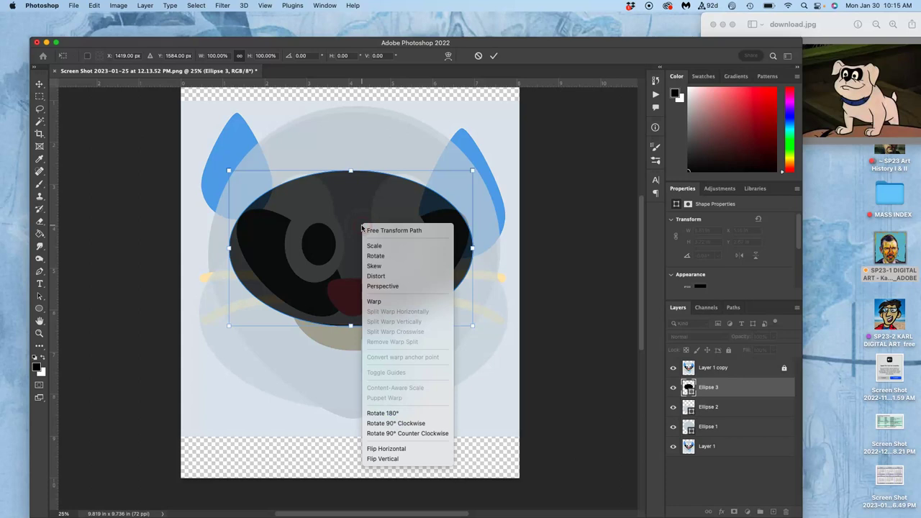
pyautogui.click(374, 303)
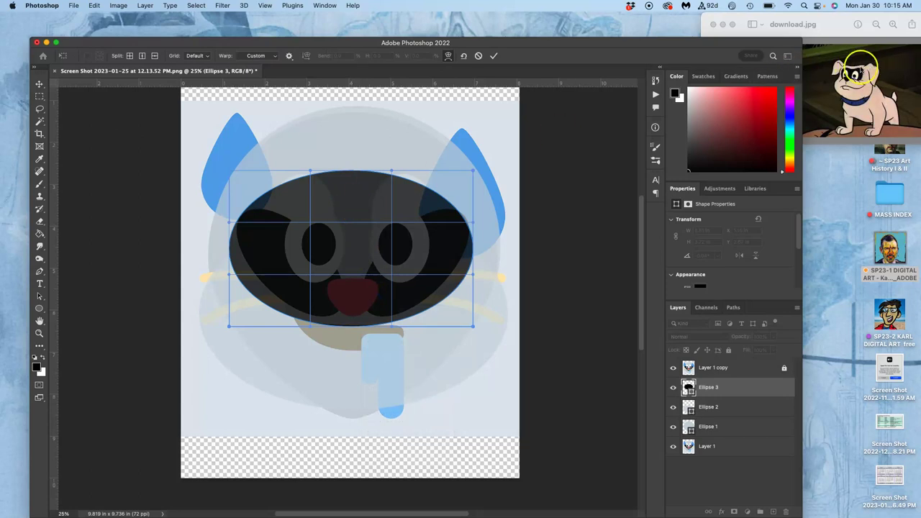
pyautogui.moveTo(343, 181); pyautogui.dragTo(345, 261)
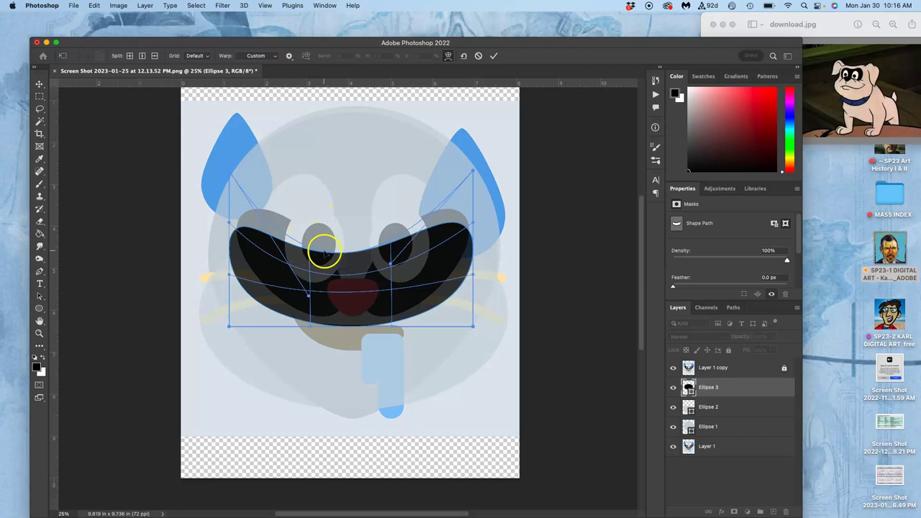
pyautogui.moveTo(334, 253)
pyautogui.mouseDown()
pyautogui.moveTo(336, 240)
pyautogui.moveTo(334, 249)
pyautogui.mouseUp()
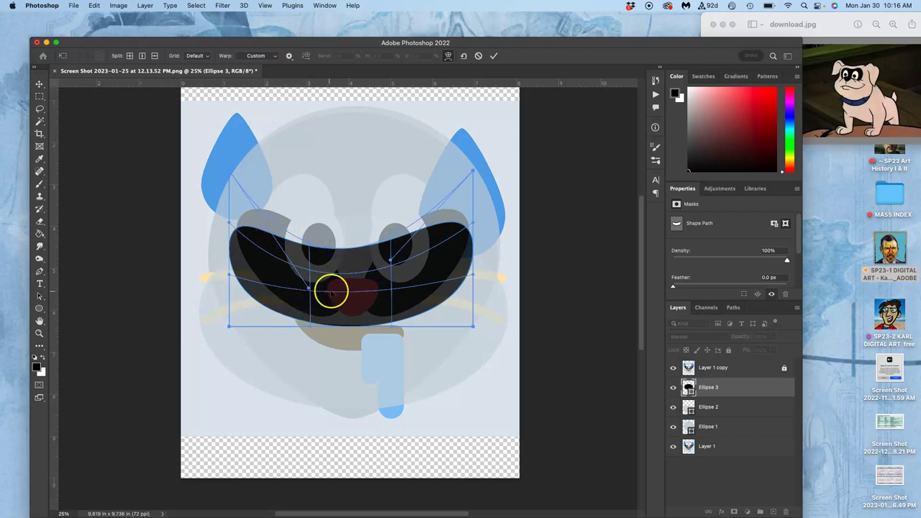
pyautogui.rightClick(369, 261)
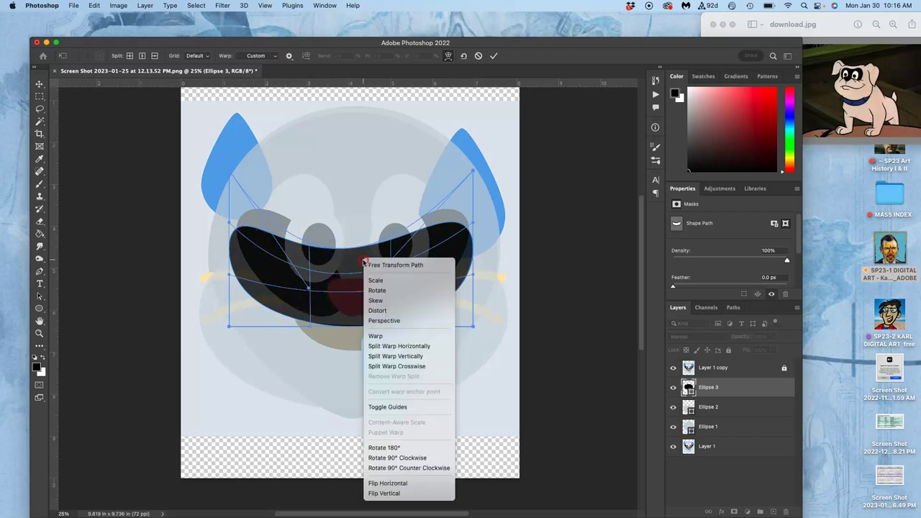
pyautogui.click(354, 265)
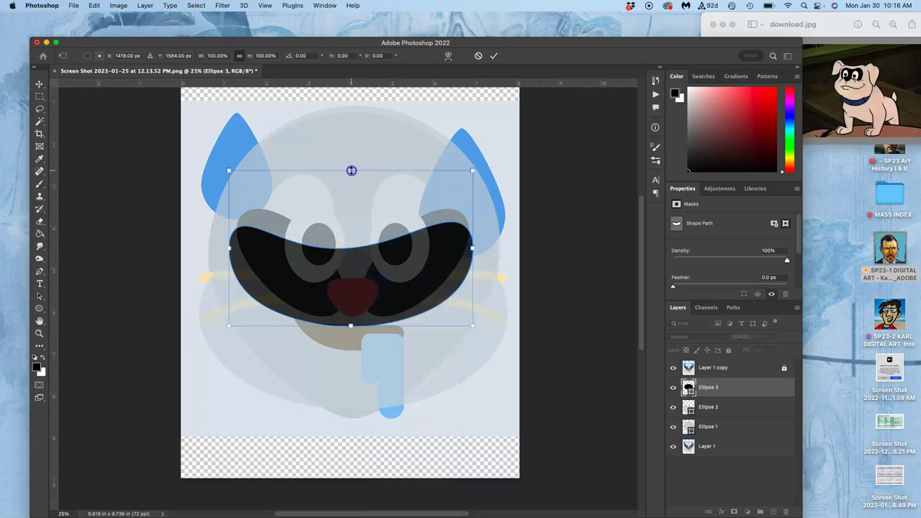
# Stretch the black shape taller, lift its lower edge above the nose, and convert it to a path.
pyautogui.moveTo(352, 171); pyautogui.dragTo(351, 142)
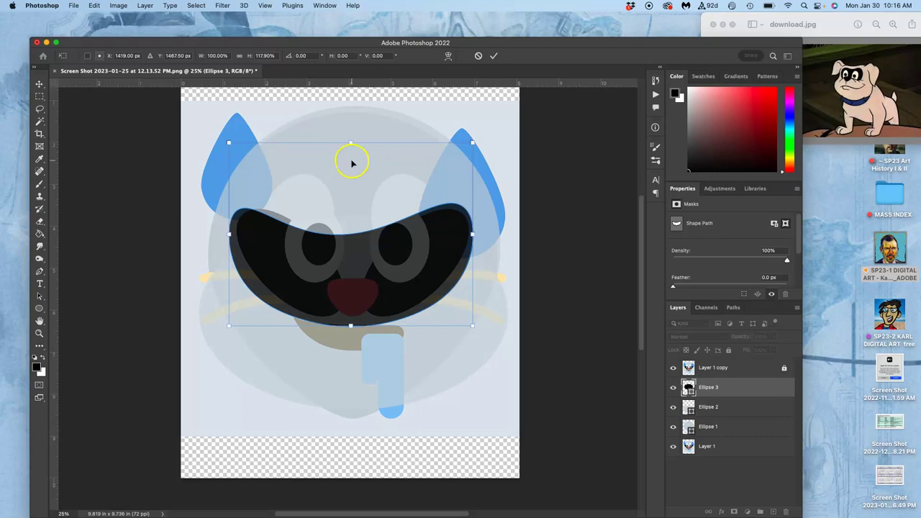
pyautogui.rightClick(358, 268)
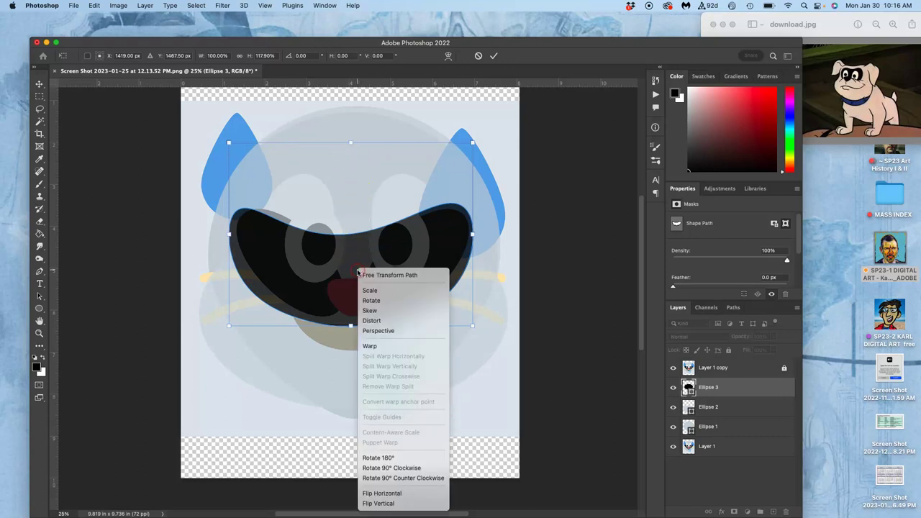
pyautogui.click(369, 346)
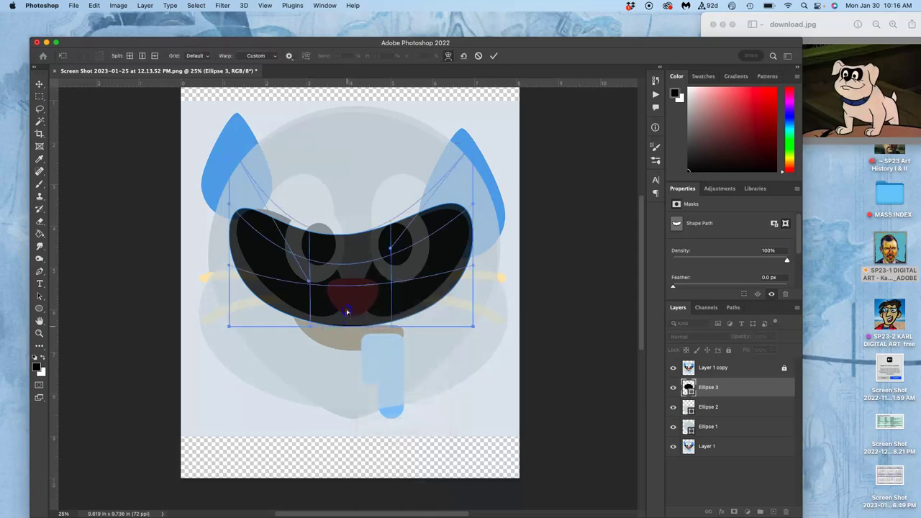
pyautogui.moveTo(348, 329); pyautogui.dragTo(348, 276)
pyautogui.click(378, 288)
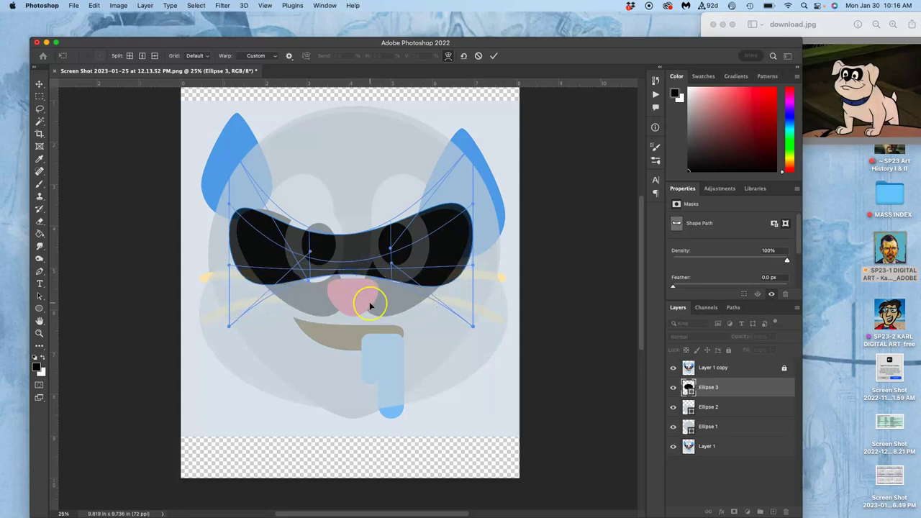
pyautogui.press('l')
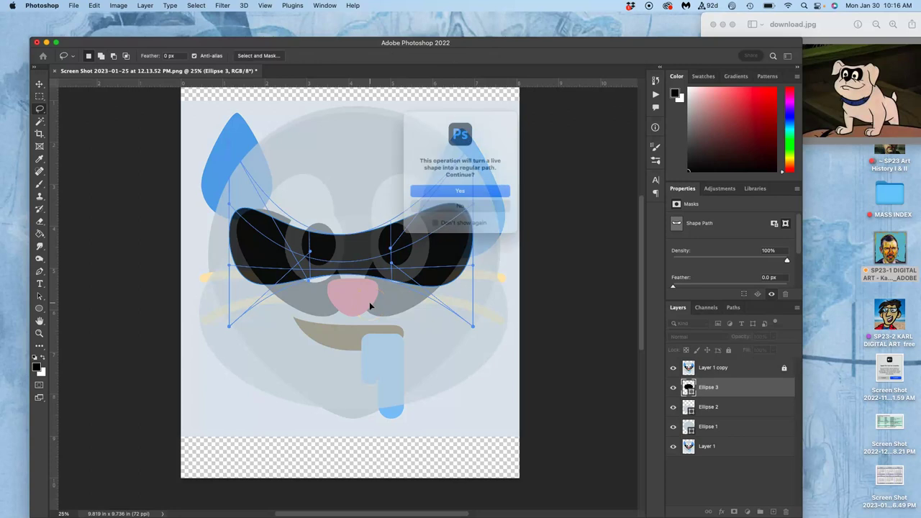
pyautogui.click(452, 193)
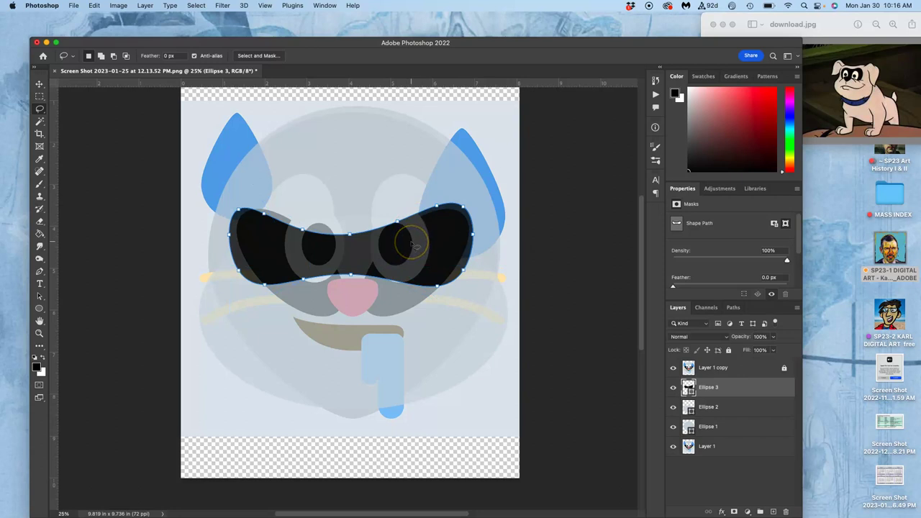
# Select the mask path, start a warp, and push the middle of its lower edge down.
pyautogui.moveTo(336, 235)
pyautogui.mouseDown()
pyautogui.moveTo(377, 231)
pyautogui.moveTo(398, 259)
pyautogui.mouseUp()
pyautogui.press('cmd+t')
pyautogui.rightClick(376, 256)
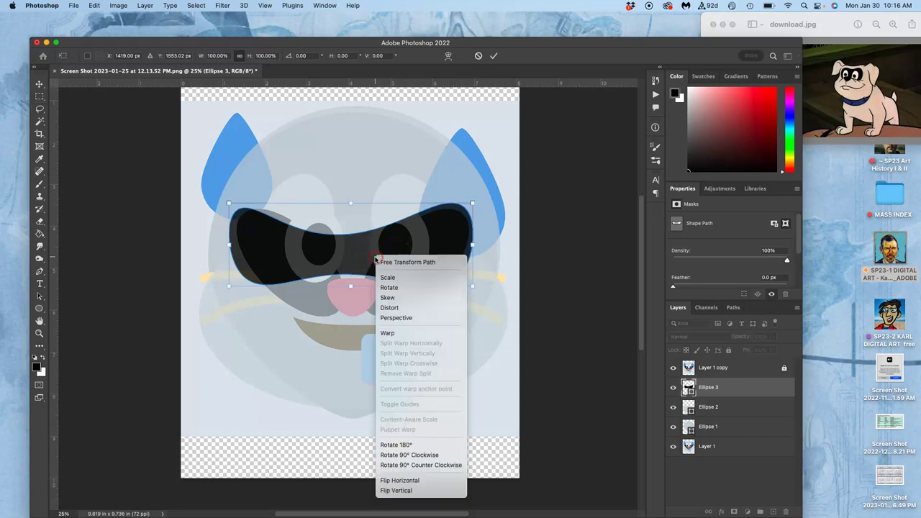
pyautogui.click(388, 333)
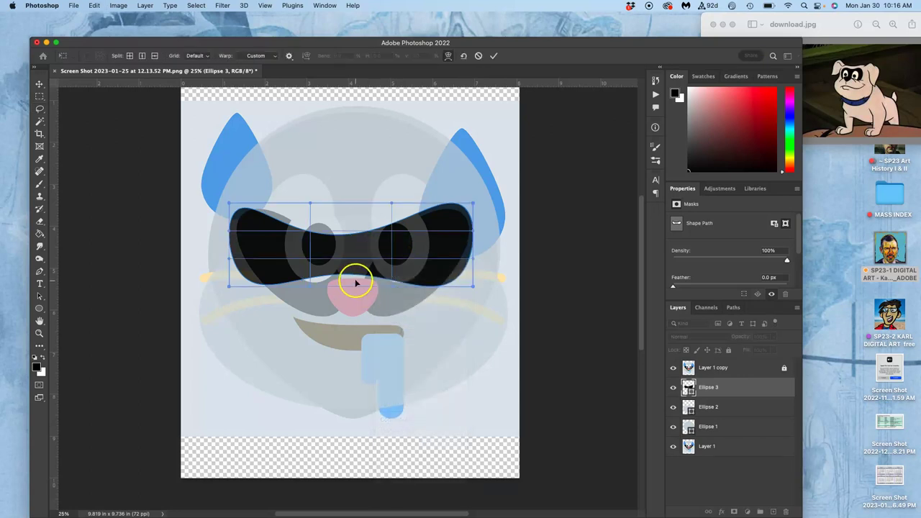
pyautogui.moveTo(338, 275); pyautogui.dragTo(341, 280)
# Reshape the mask's top edge into two lobes over the eyes with a dip between.
pyautogui.click(281, 223)
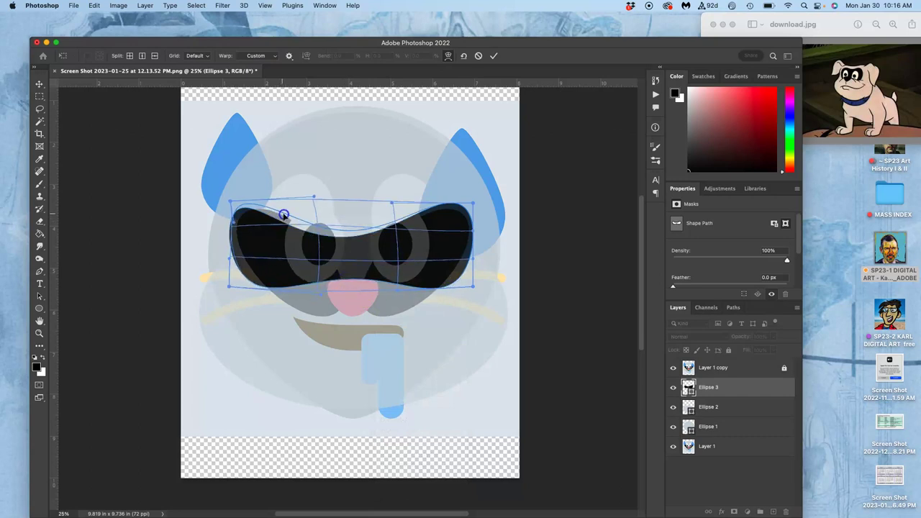
pyautogui.moveTo(290, 208); pyautogui.dragTo(432, 154)
pyautogui.click(313, 215)
pyautogui.moveTo(461, 189)
pyautogui.mouseDown()
pyautogui.moveTo(474, 203)
pyautogui.moveTo(442, 177)
pyautogui.moveTo(471, 189)
pyautogui.mouseUp()
pyautogui.click(395, 205)
pyautogui.moveTo(392, 203); pyautogui.dragTo(280, 195)
pyautogui.moveTo(335, 207)
pyautogui.mouseDown()
pyautogui.moveTo(345, 212)
pyautogui.moveTo(320, 201)
pyautogui.mouseUp()
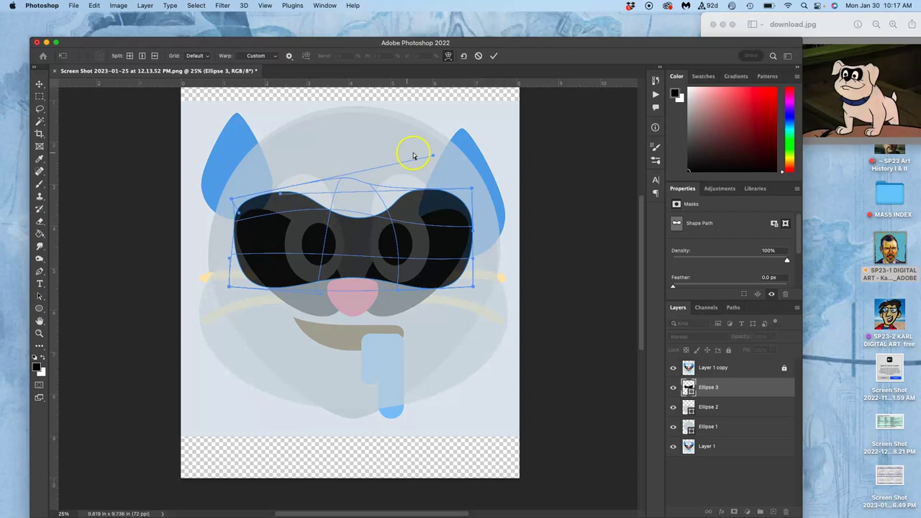
pyautogui.moveTo(432, 157); pyautogui.dragTo(447, 174)
pyautogui.moveTo(308, 218); pyautogui.dragTo(244, 185)
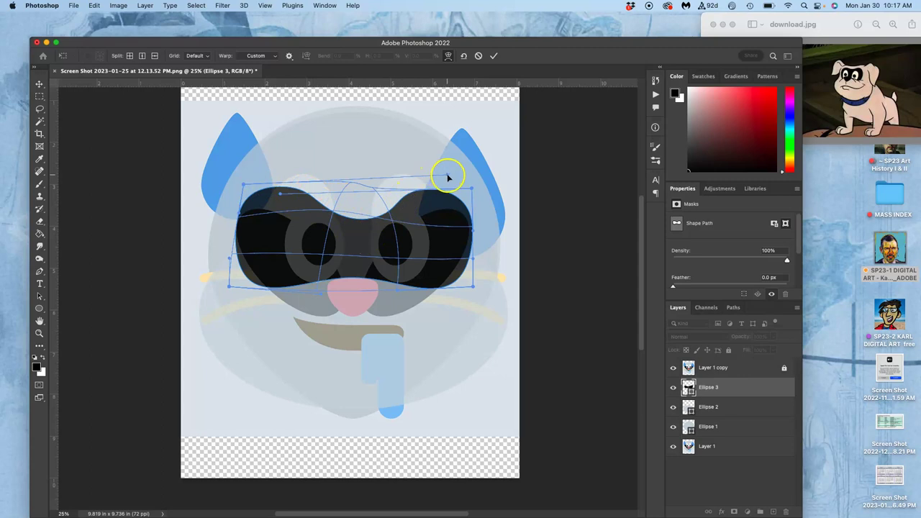
# Raise the mask's top-right, dip its top middle, and pull both lower corners outward and down.
pyautogui.moveTo(445, 175)
pyautogui.mouseDown()
pyautogui.moveTo(443, 160)
pyautogui.moveTo(443, 172)
pyautogui.mouseUp()
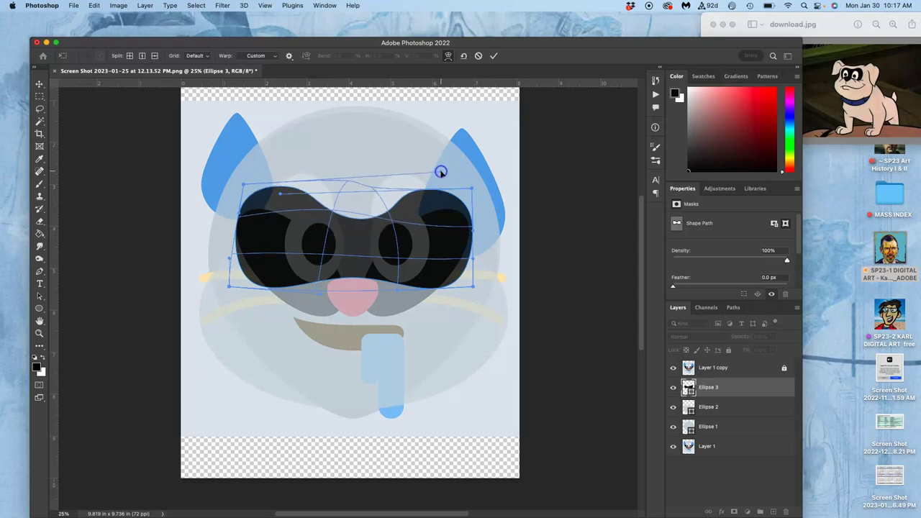
pyautogui.moveTo(391, 206); pyautogui.dragTo(360, 211)
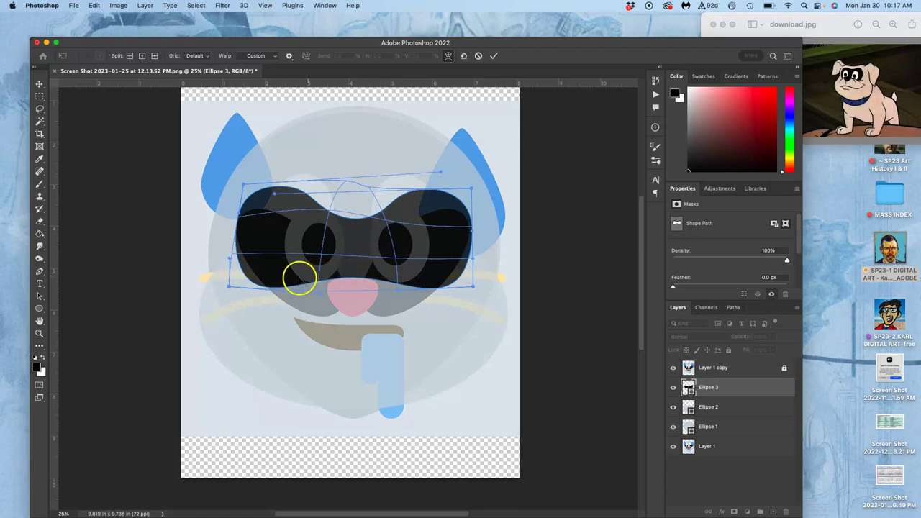
pyautogui.moveTo(229, 287); pyautogui.dragTo(237, 292)
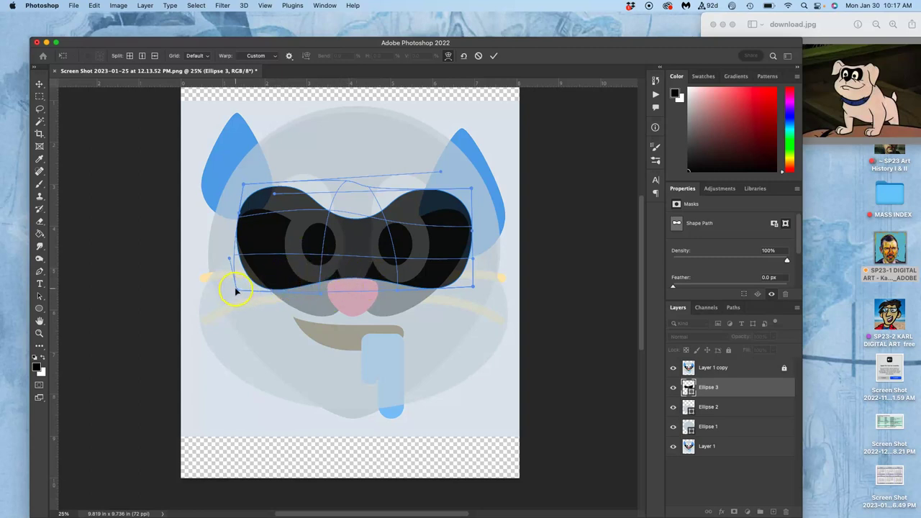
pyautogui.moveTo(235, 290); pyautogui.dragTo(224, 305)
pyautogui.moveTo(473, 288); pyautogui.dragTo(491, 301)
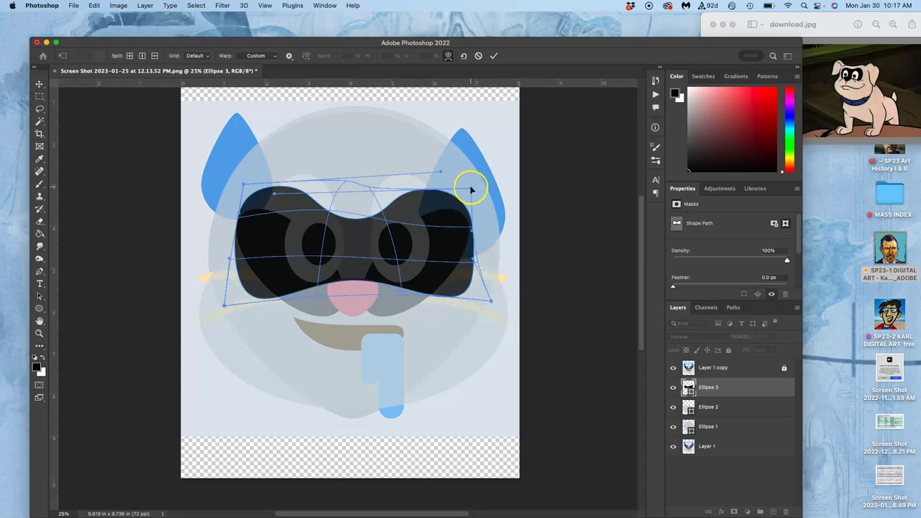
pyautogui.moveTo(470, 189); pyautogui.dragTo(470, 181)
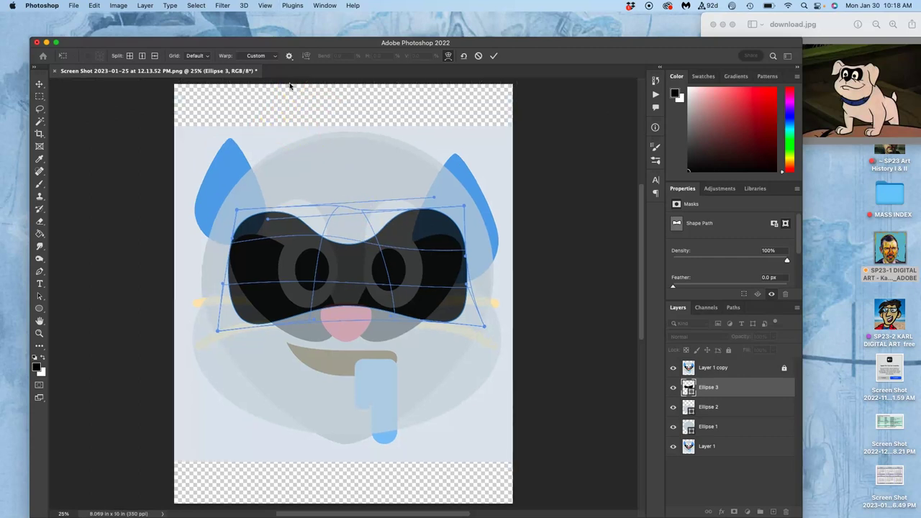
# Show the rulers, add a horizontal guide about 3.1 in down, and make guides visible.
pyautogui.press('super+0')
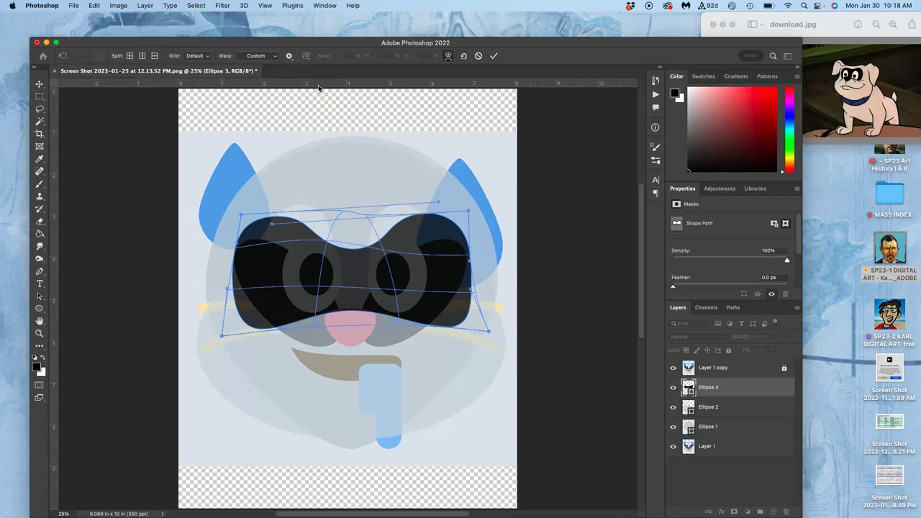
pyautogui.moveTo(319, 86); pyautogui.dragTo(330, 216)
pyautogui.click(266, 6)
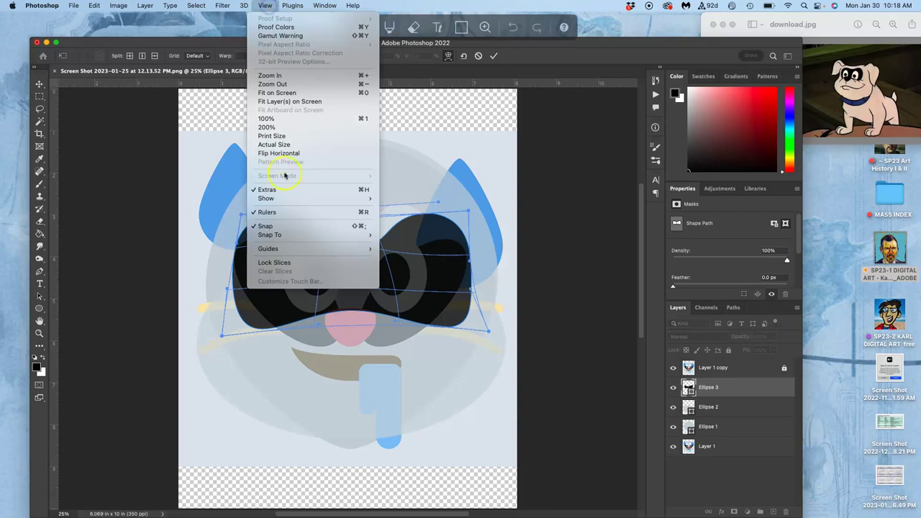
pyautogui.moveTo(288, 198)
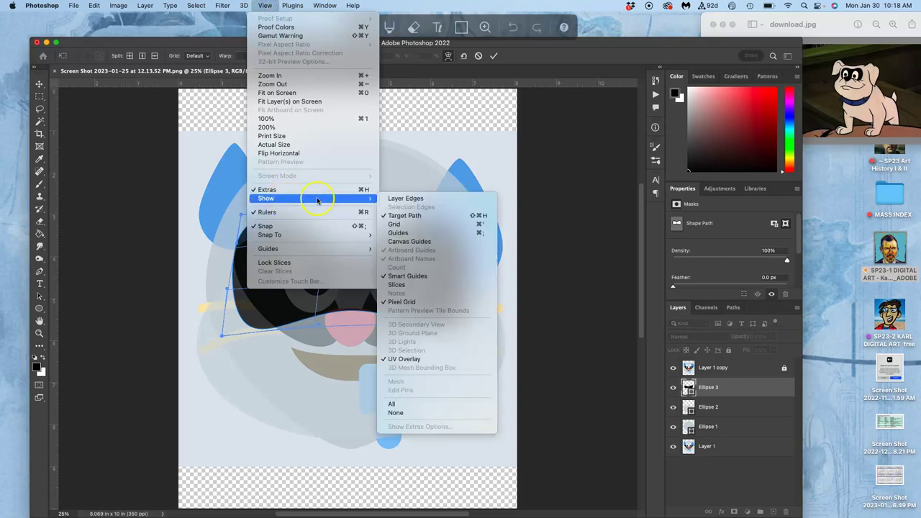
pyautogui.click(393, 233)
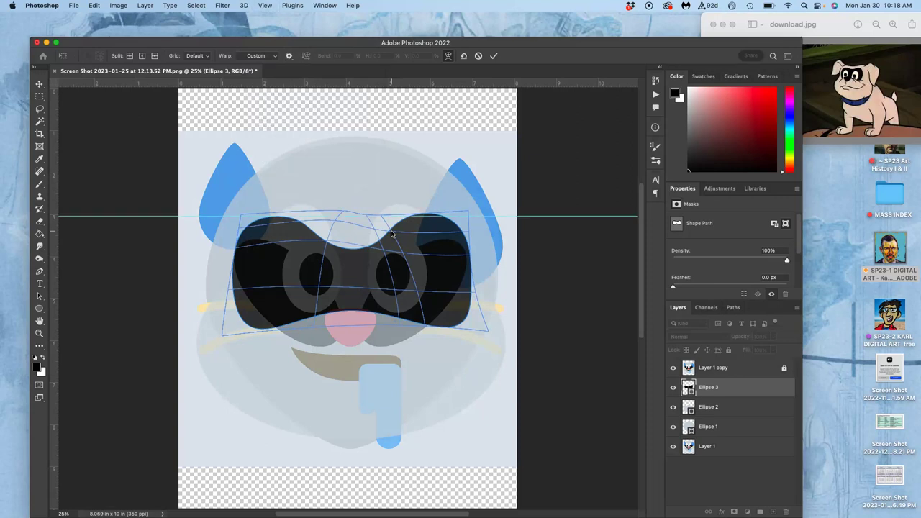
# Flatten the mask's warped top edge to the guide and lower its top-right corner slightly.
pyautogui.moveTo(359, 216); pyautogui.dragTo(359, 213)
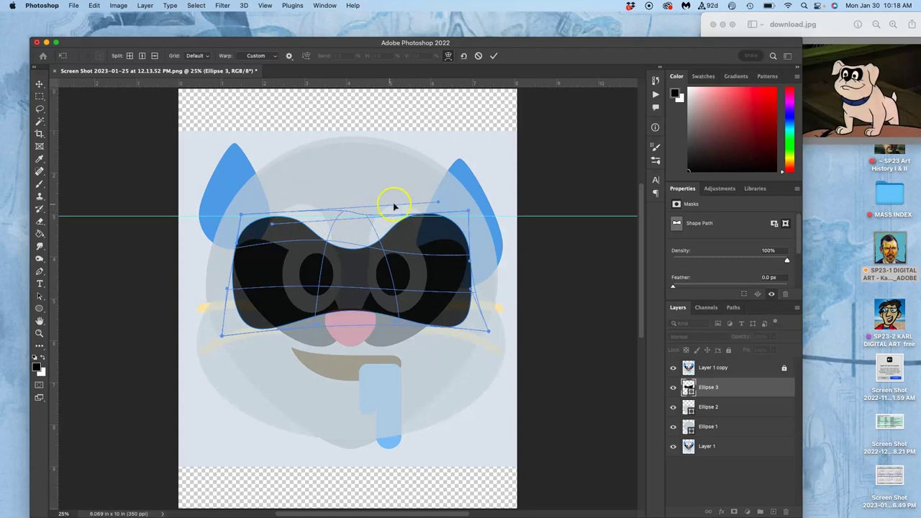
pyautogui.click(470, 210)
pyautogui.moveTo(470, 211); pyautogui.dragTo(469, 213)
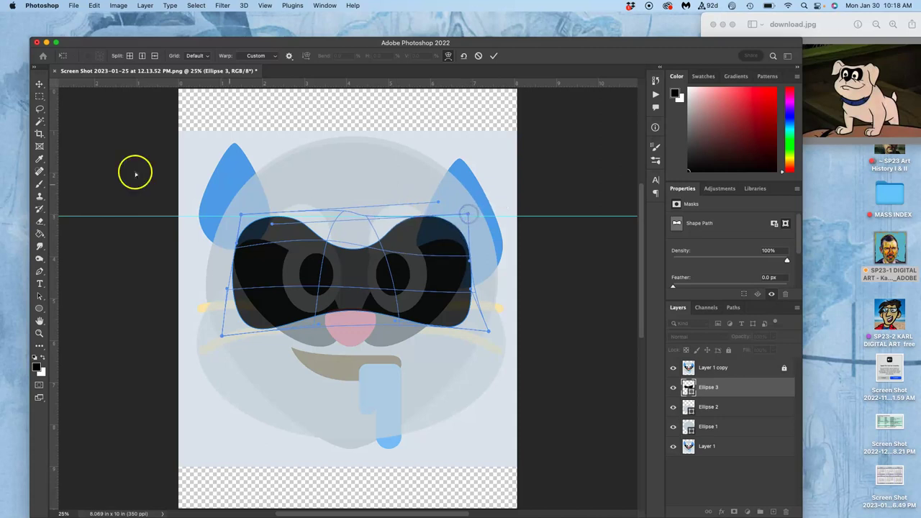
# Add a vertical centre guide at X 4.348 in and lower the mask's lower-right corner slightly.
pyautogui.moveTo(54, 190); pyautogui.dragTo(351, 206)
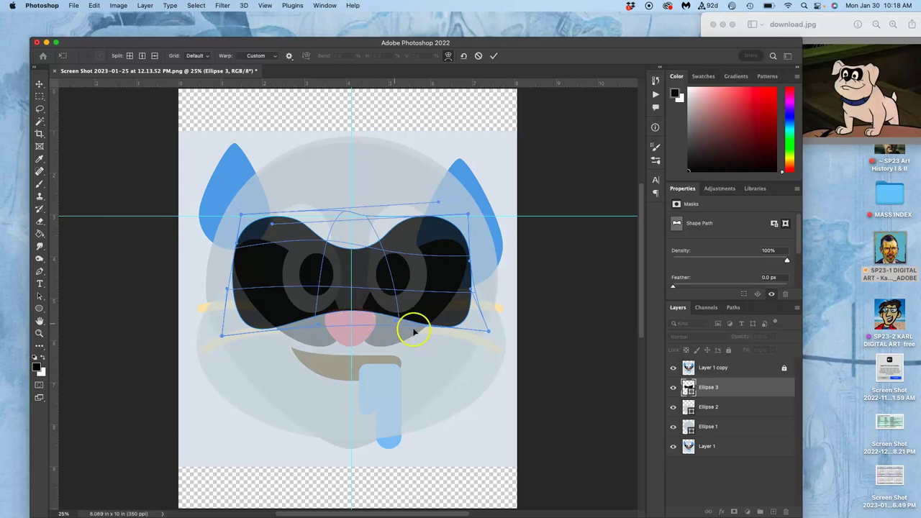
pyautogui.moveTo(488, 332); pyautogui.dragTo(489, 333)
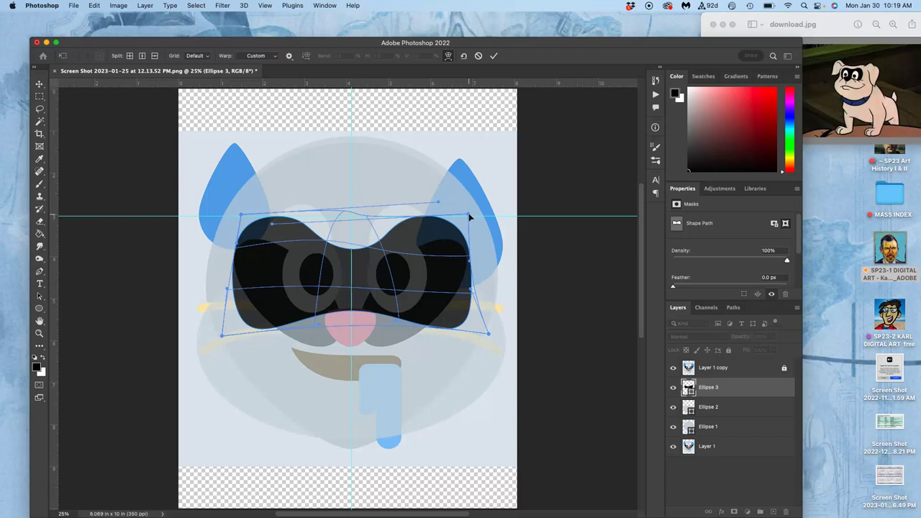
# Commit the mask warp, check it with the reference hidden, then show Layer 1 copy again.
pyautogui.press('Return')
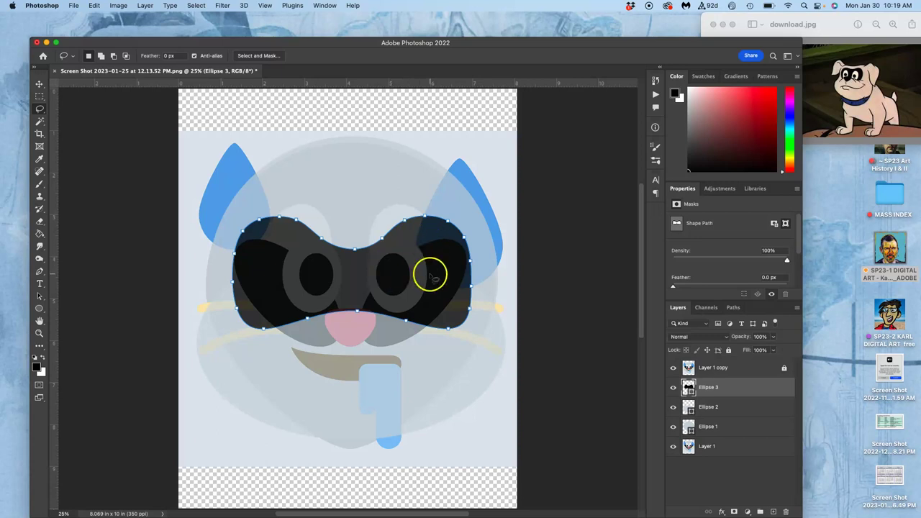
pyautogui.click(673, 368)
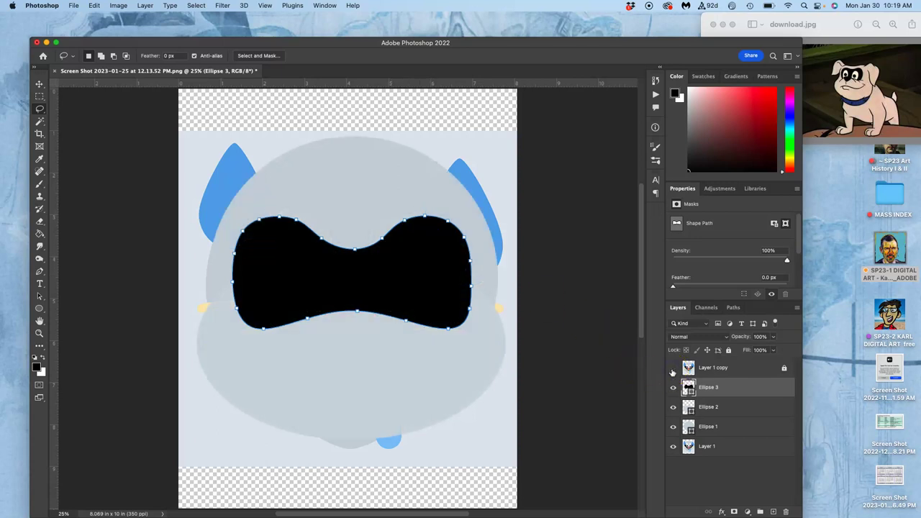
pyautogui.click(673, 368)
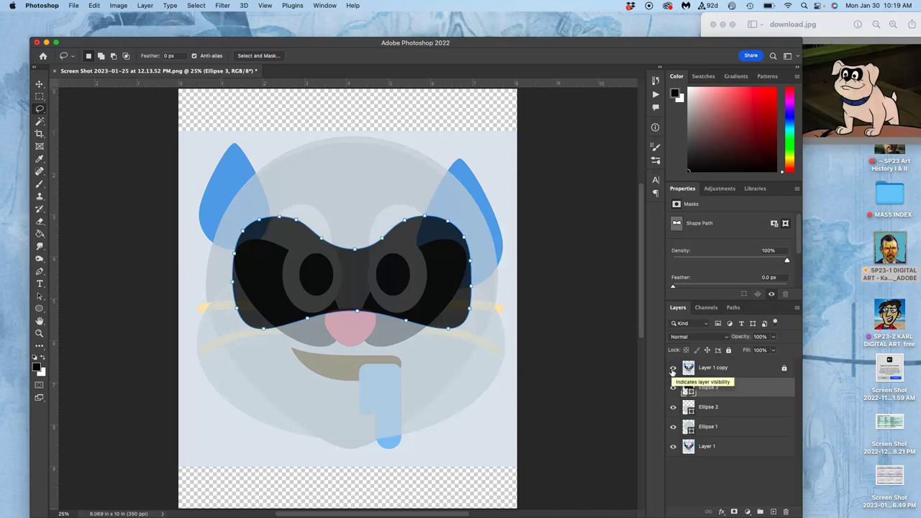
pyautogui.click(673, 368)
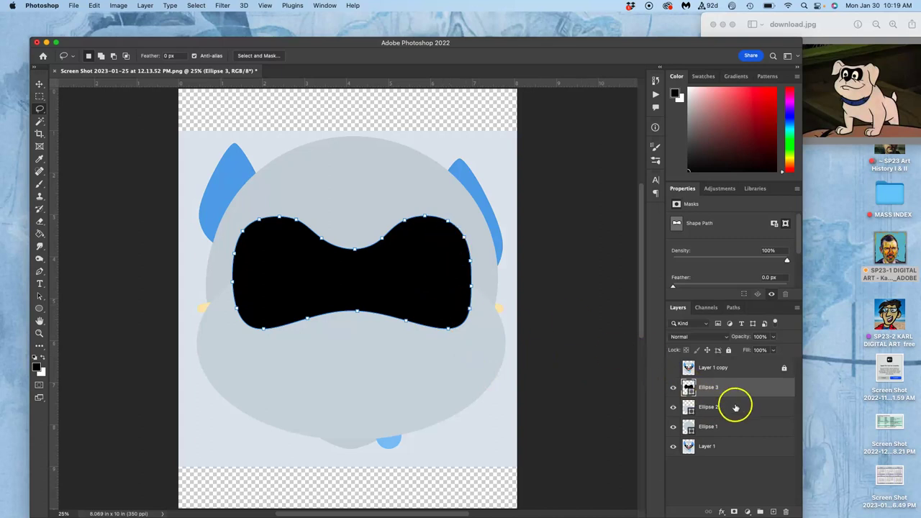
pyautogui.click(736, 407)
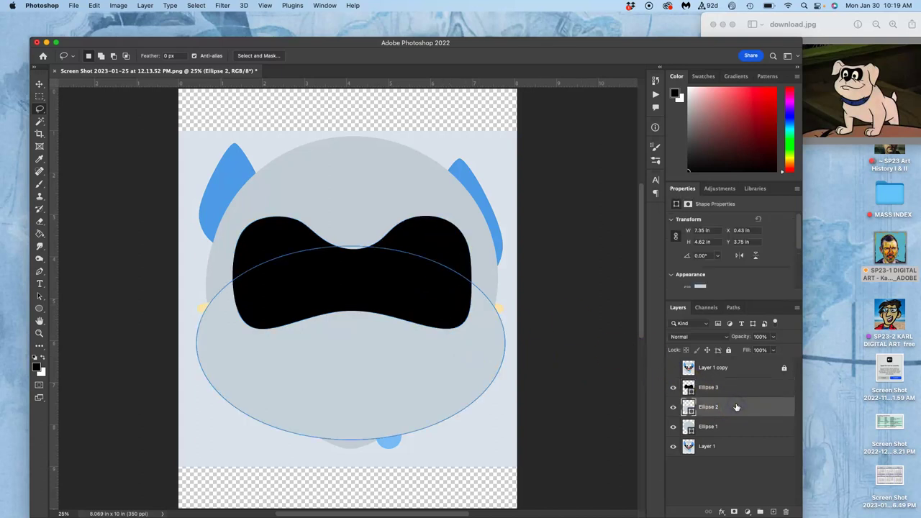
pyautogui.click(736, 450)
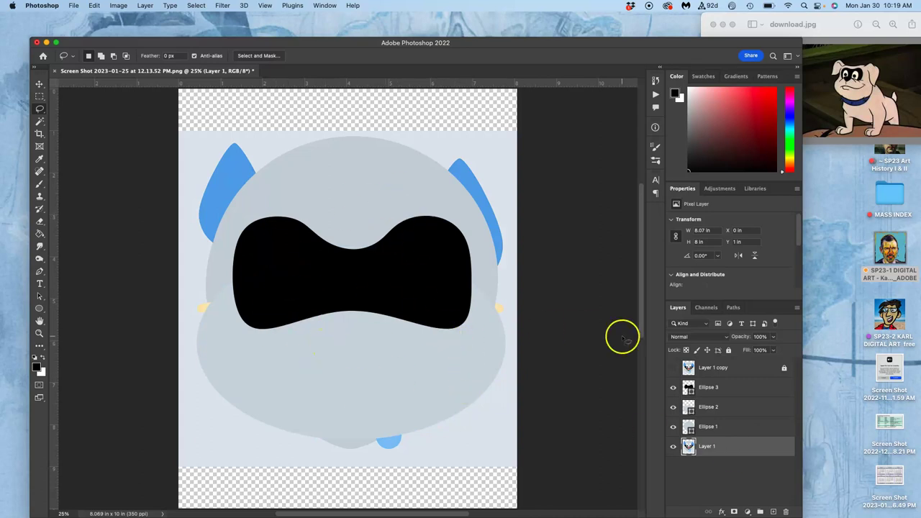
pyautogui.click(674, 367)
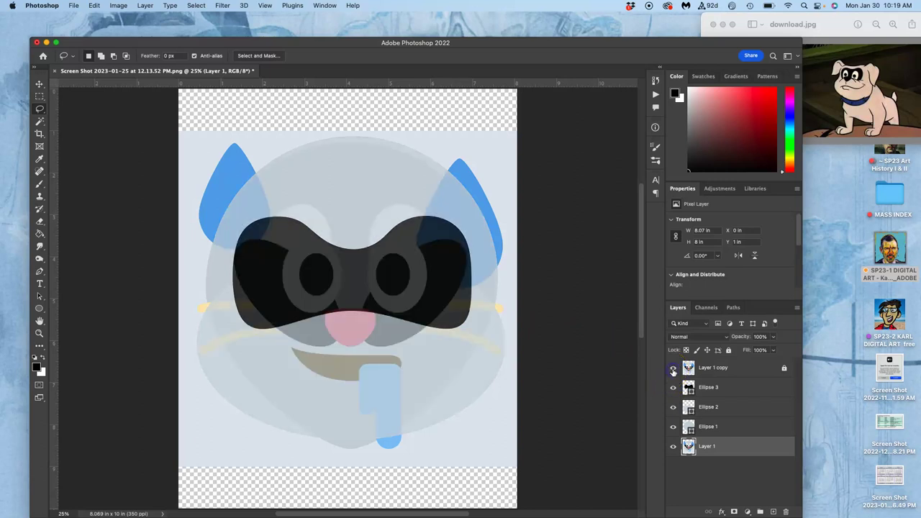
# Draw an Ellipse 4 oval over the left eye and move its layer above Ellipse 3.
pyautogui.click(40, 309)
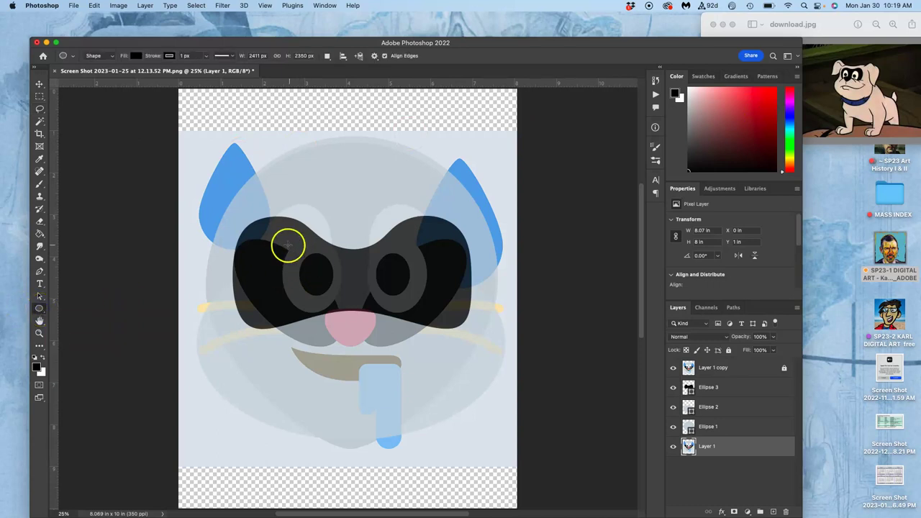
pyautogui.moveTo(284, 239); pyautogui.dragTo(347, 306)
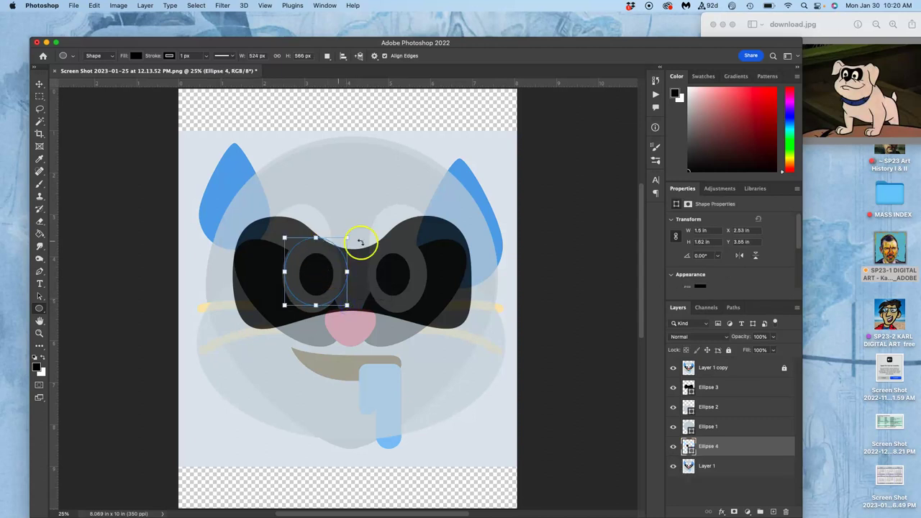
pyautogui.moveTo(716, 448)
pyautogui.mouseDown()
pyautogui.moveTo(710, 385)
pyautogui.moveTo(719, 450)
pyautogui.moveTo(736, 463)
pyautogui.moveTo(728, 471)
pyautogui.moveTo(725, 448)
pyautogui.mouseUp()
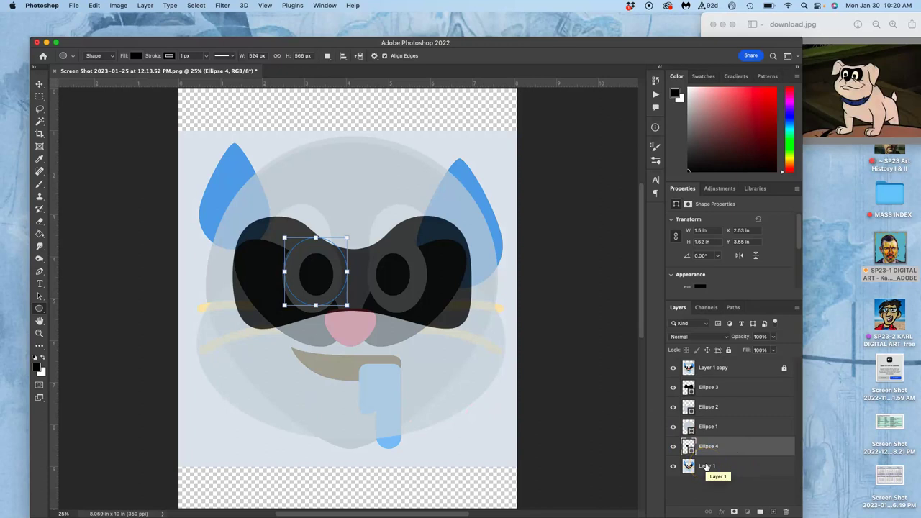
pyautogui.moveTo(750, 455); pyautogui.dragTo(748, 381)
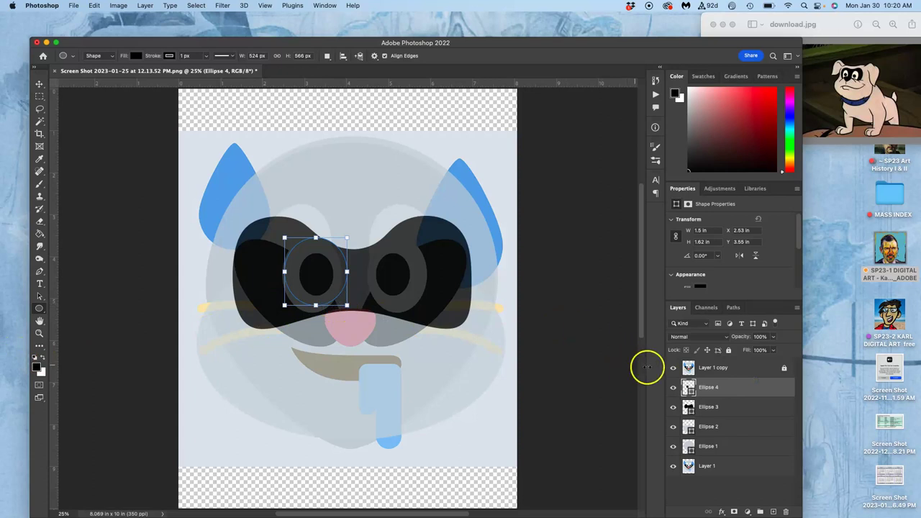
# Fill Ellipse 4 with white and nudge it into place over the left eye.
pyautogui.doubleClick(688, 388)
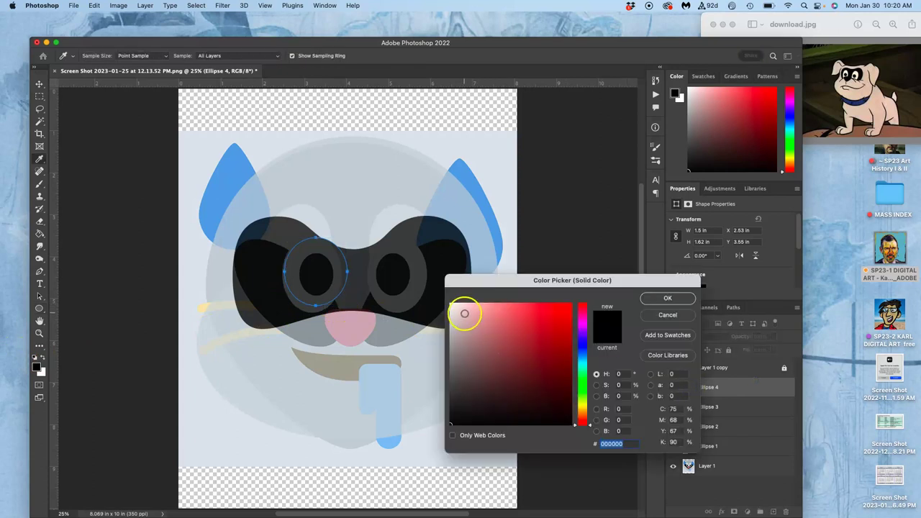
pyautogui.moveTo(465, 310); pyautogui.dragTo(444, 297)
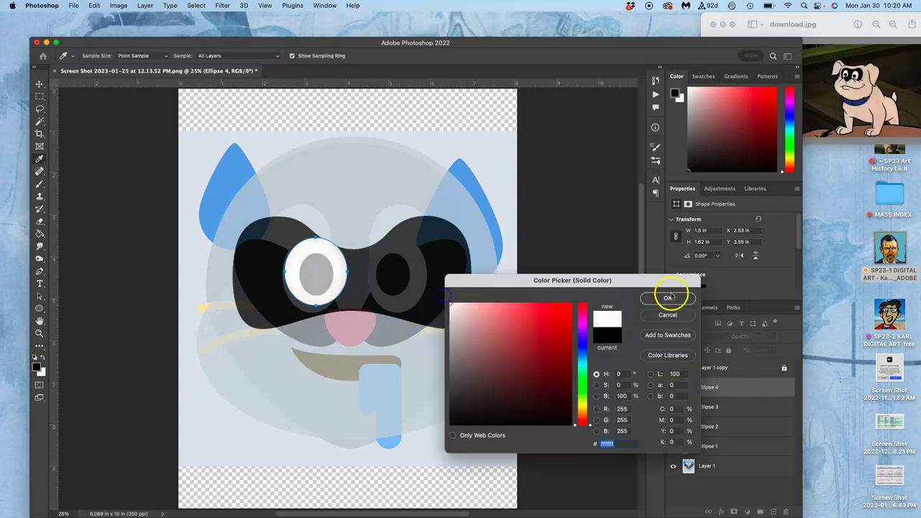
pyautogui.click(668, 298)
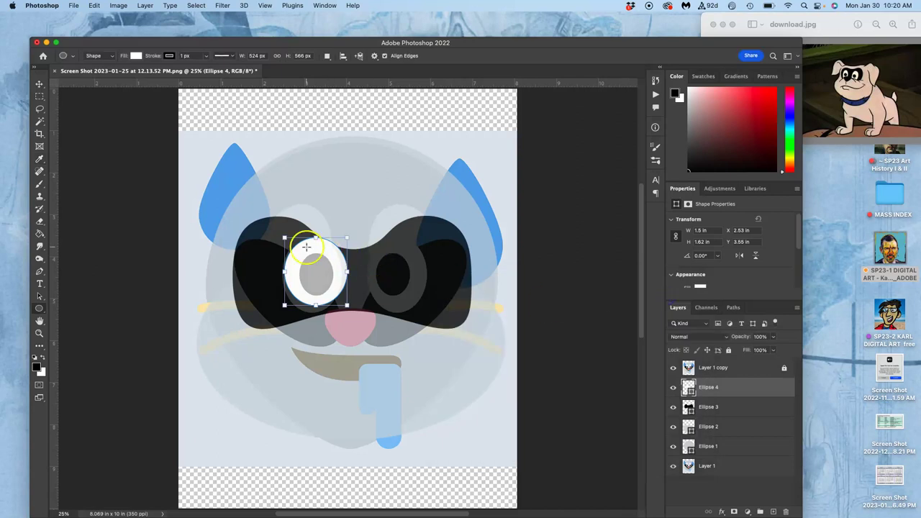
pyautogui.click(39, 84)
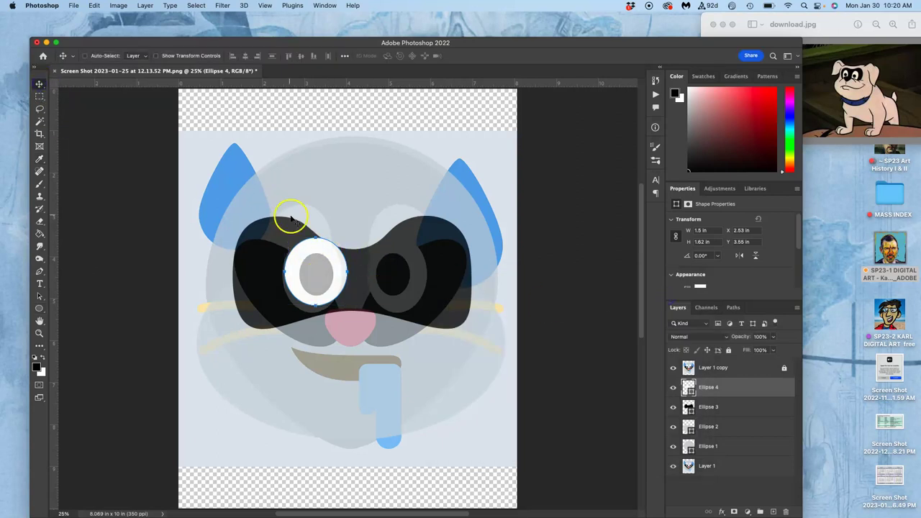
pyautogui.moveTo(315, 251)
pyautogui.mouseDown()
pyautogui.moveTo(295, 255)
pyautogui.moveTo(309, 259)
pyautogui.mouseUp()
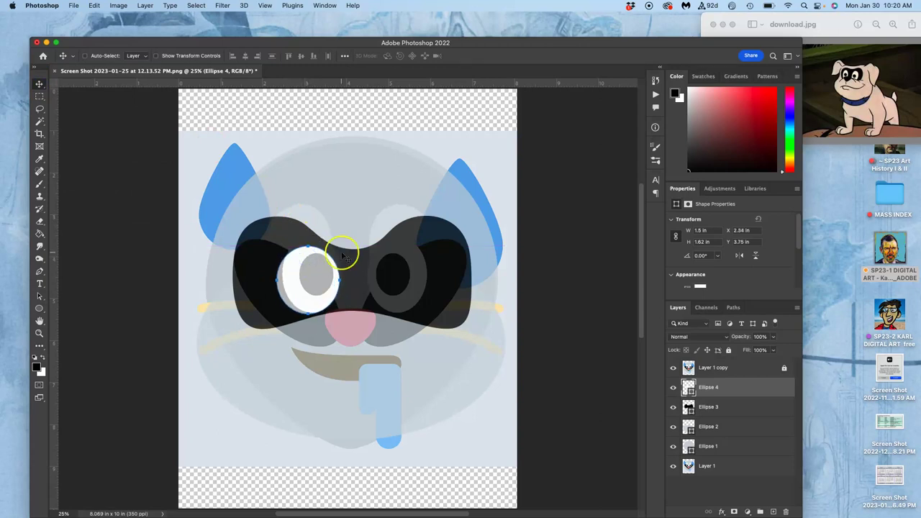
# Duplicate the white left eye and place the copy on the right eye at X 4.52 in, Y 3.75 in.
pyautogui.click(357, 256)
pyautogui.press('super+j')
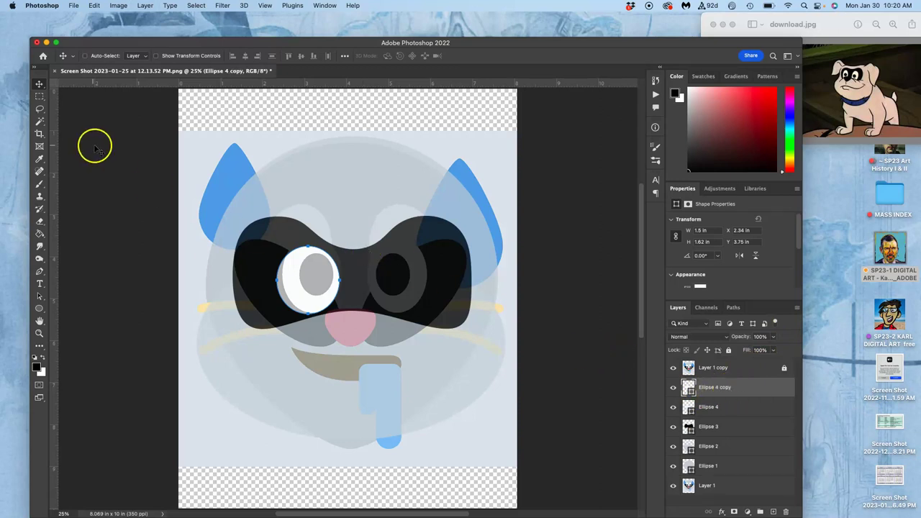
pyautogui.moveTo(308, 265); pyautogui.dragTo(402, 282)
pyautogui.click(418, 298)
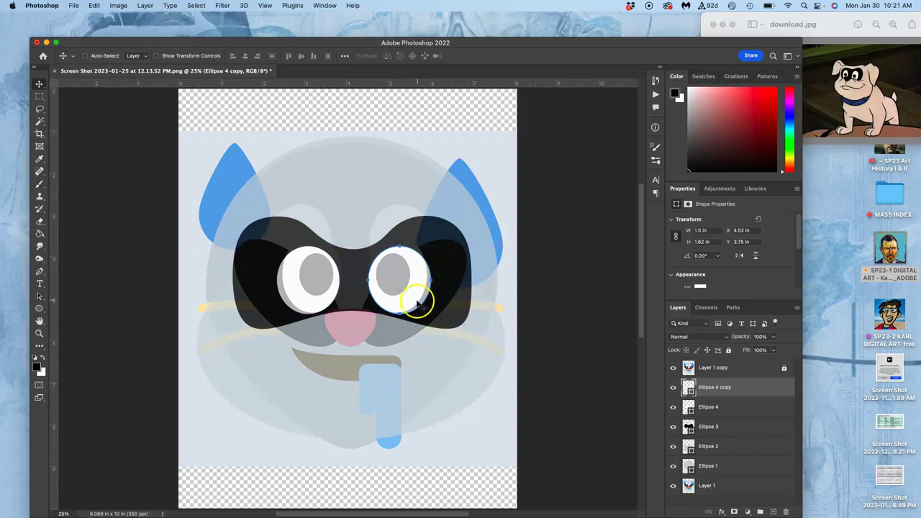
# Draw a small tilted oval in the left eye and fill it pure black as a pupil.
pyautogui.click(38, 311)
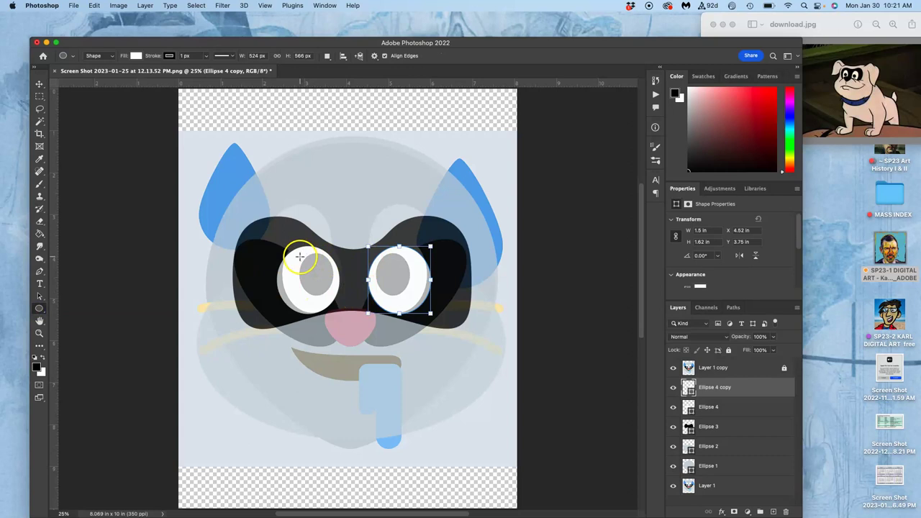
pyautogui.moveTo(300, 260); pyautogui.dragTo(332, 301)
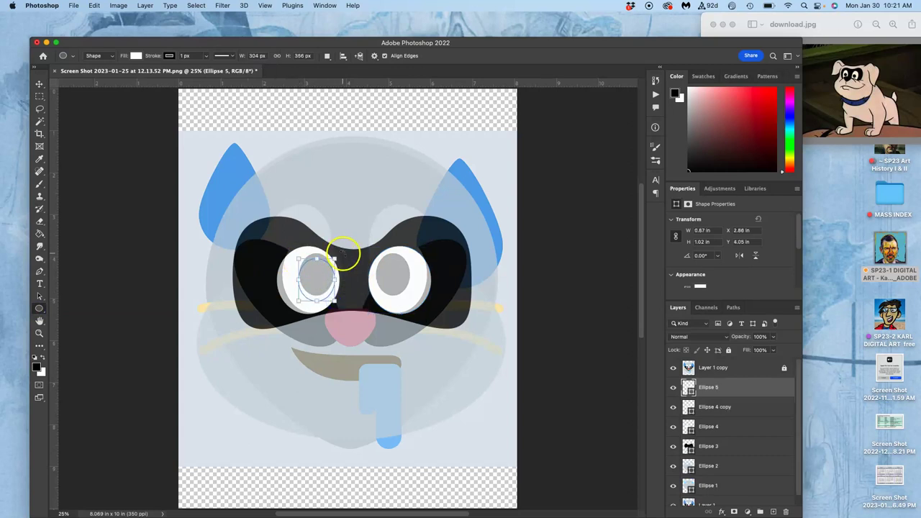
pyautogui.moveTo(344, 253); pyautogui.dragTo(335, 253)
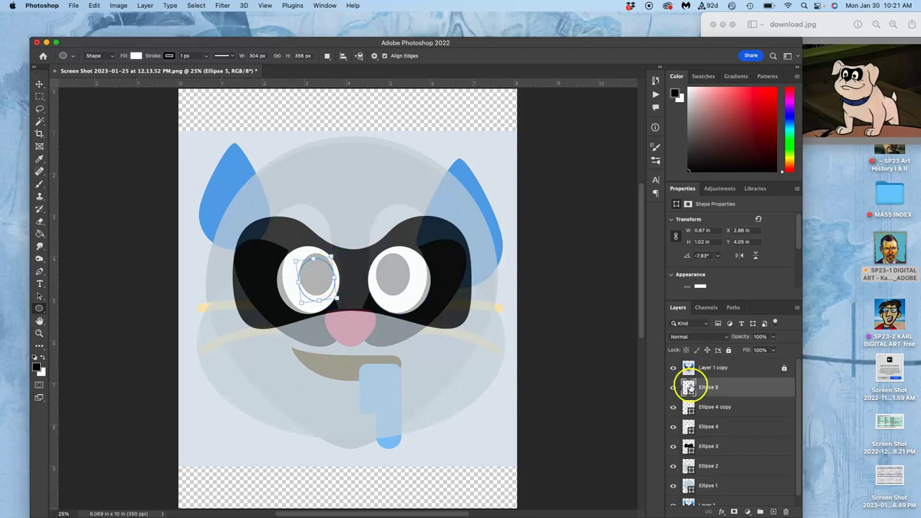
pyautogui.doubleClick(688, 388)
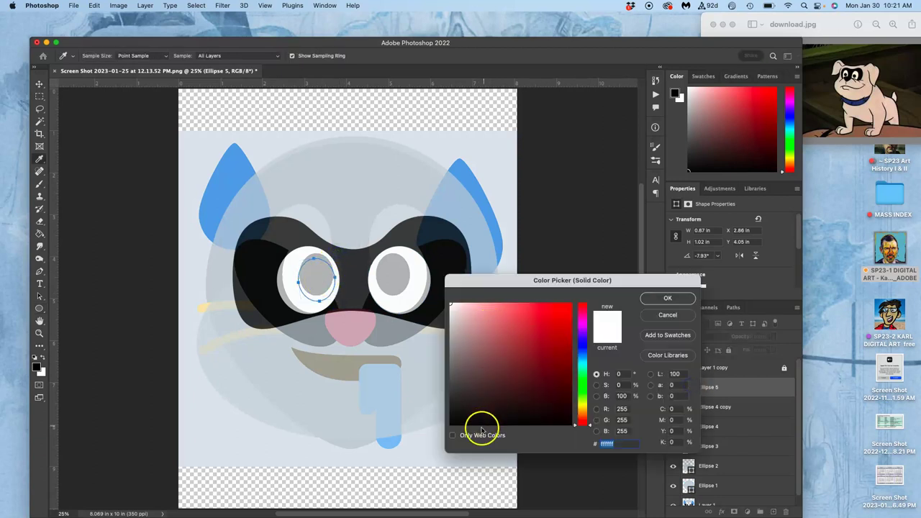
pyautogui.moveTo(469, 417); pyautogui.dragTo(426, 453)
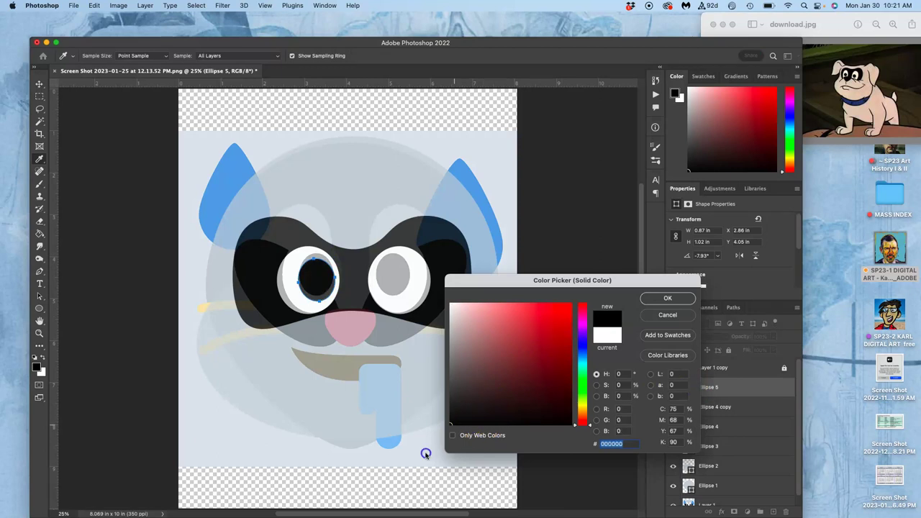
pyautogui.click(664, 297)
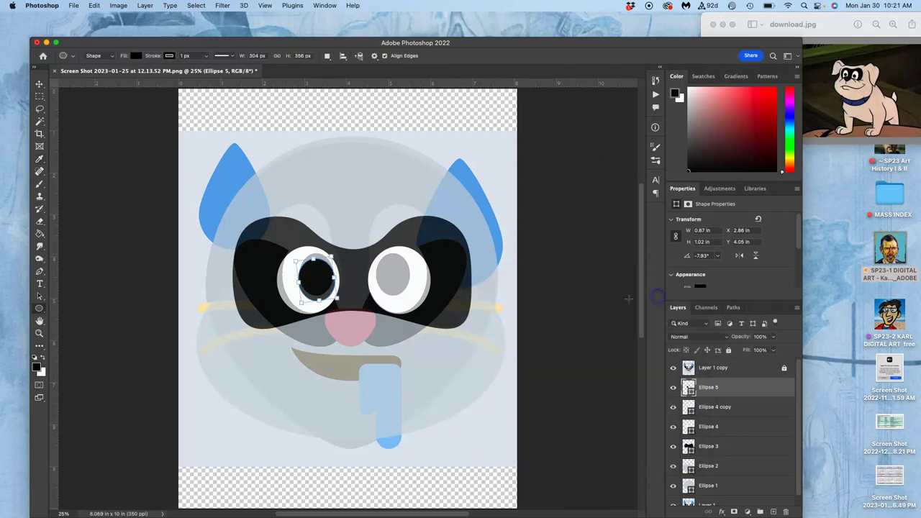
# Nudge the pupil down and left inside the eye and Alt-drag a copy of it.
pyautogui.click(40, 84)
pyautogui.moveTo(333, 291)
pyautogui.mouseDown()
pyautogui.moveTo(320, 281)
pyautogui.moveTo(320, 292)
pyautogui.mouseUp()
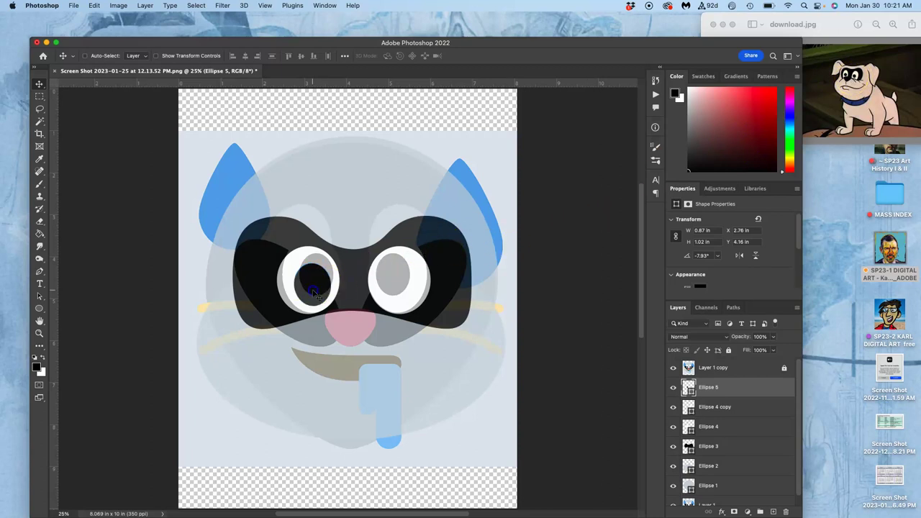
pyautogui.moveTo(359, 303); pyautogui.dragTo(395, 314)
# Drag the copied pupil over into the right white eye.
pyautogui.press('super')
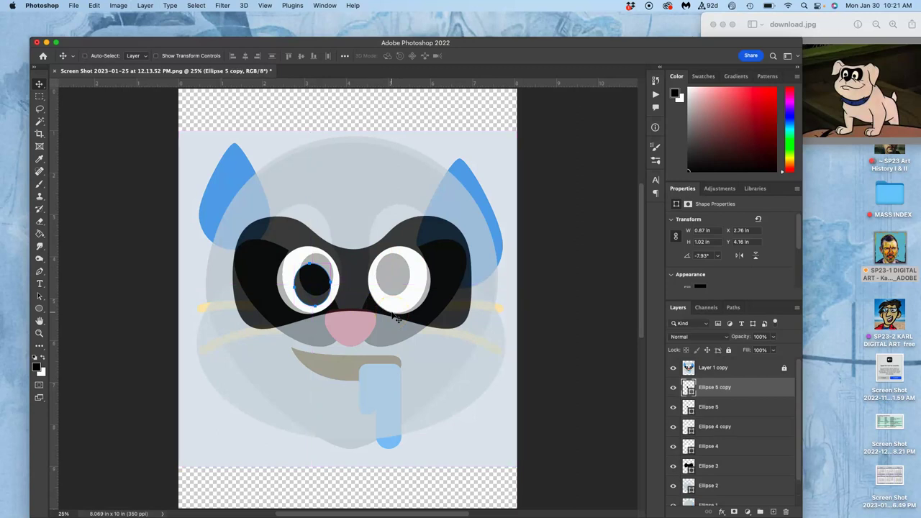
pyautogui.click(231, 281)
pyautogui.click(310, 285)
pyautogui.moveTo(309, 284); pyautogui.dragTo(393, 287)
pyautogui.click(564, 367)
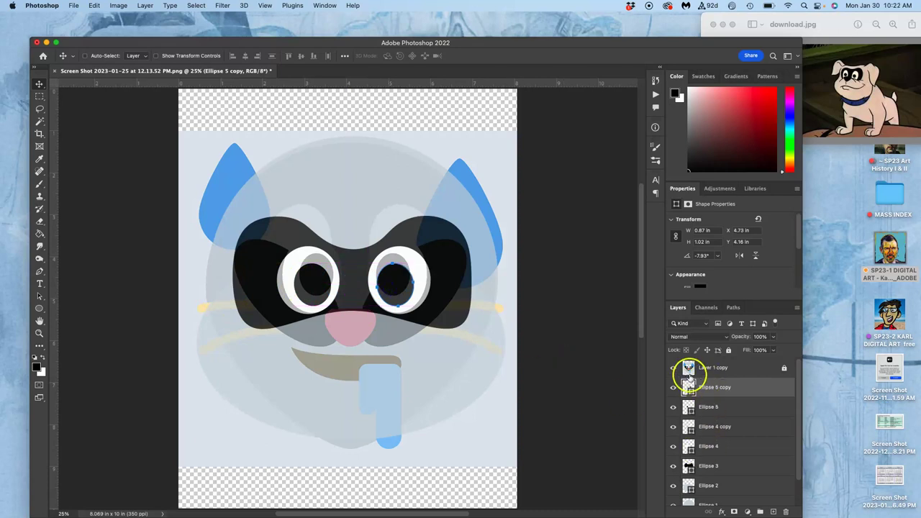
# Toggle the reference overlay and right pupil visibility to check the pupil's placement.
pyautogui.click(704, 368)
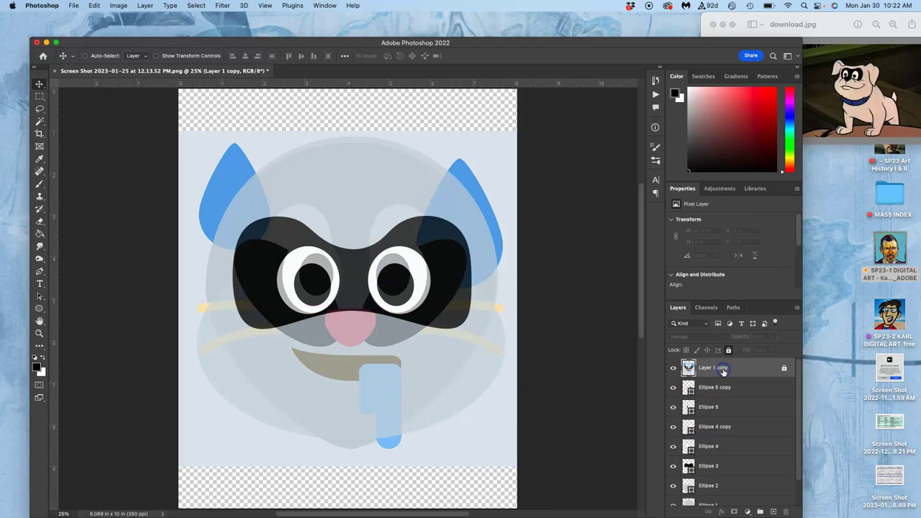
pyautogui.click(674, 368)
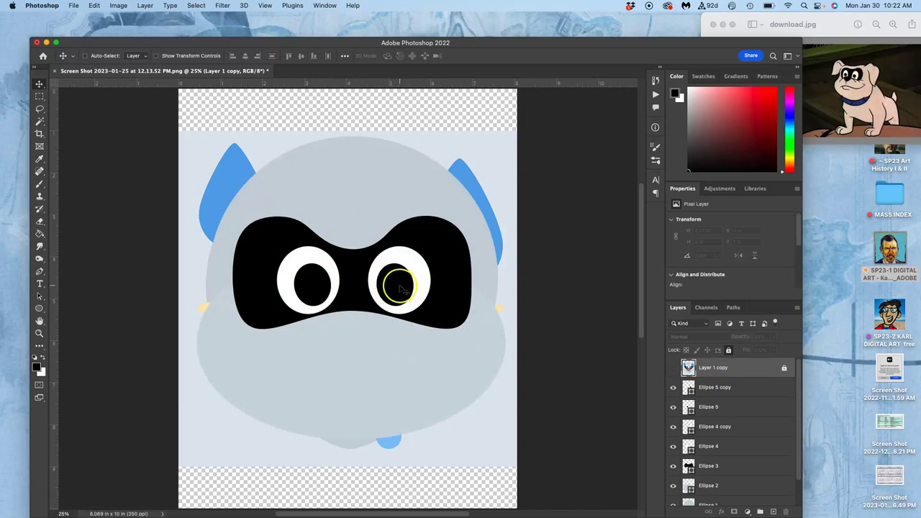
pyautogui.click(86, 57)
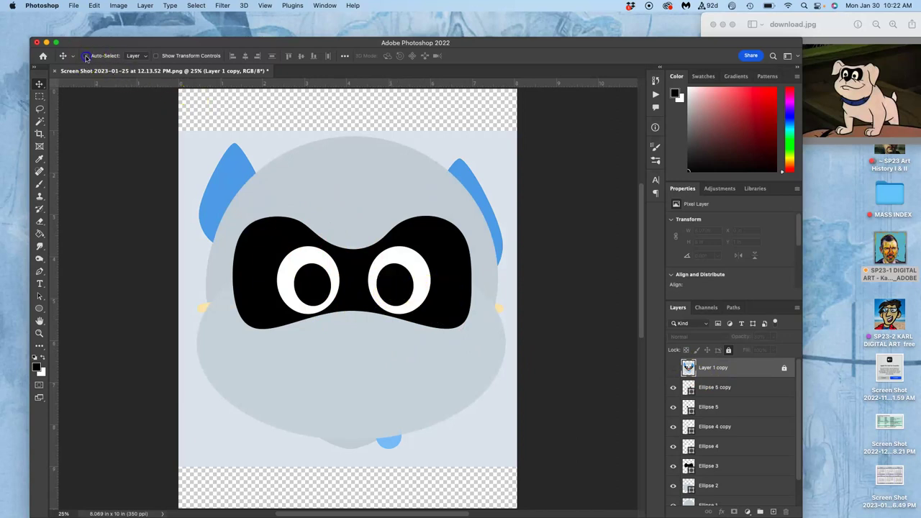
pyautogui.click(394, 279)
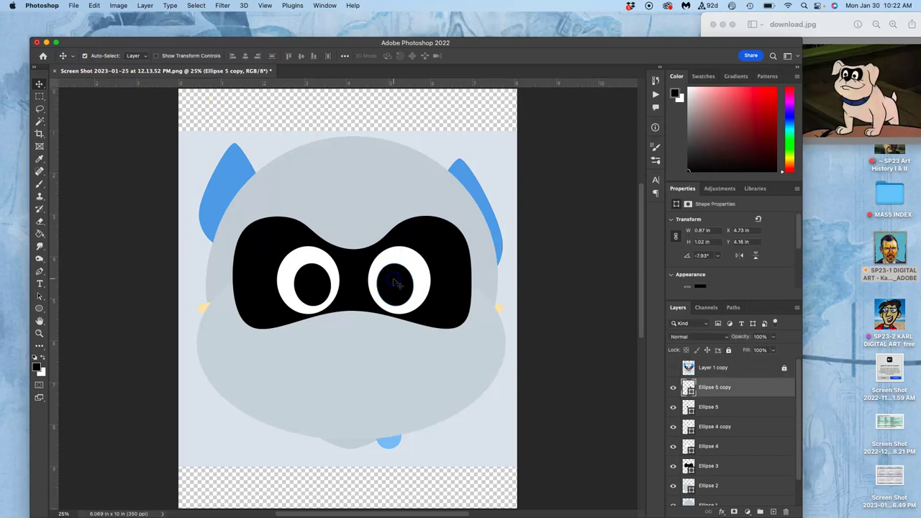
pyautogui.click(673, 387)
pyautogui.click(674, 387)
pyautogui.click(673, 369)
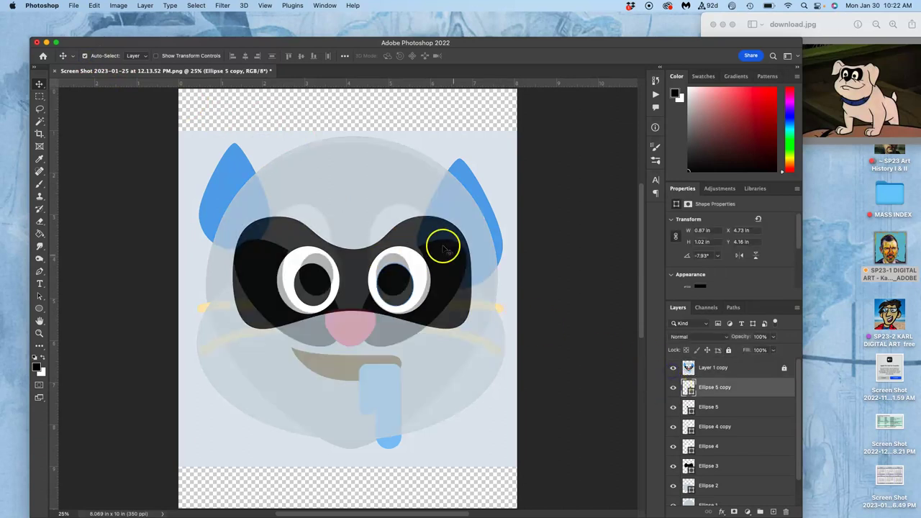
pyautogui.click(434, 170)
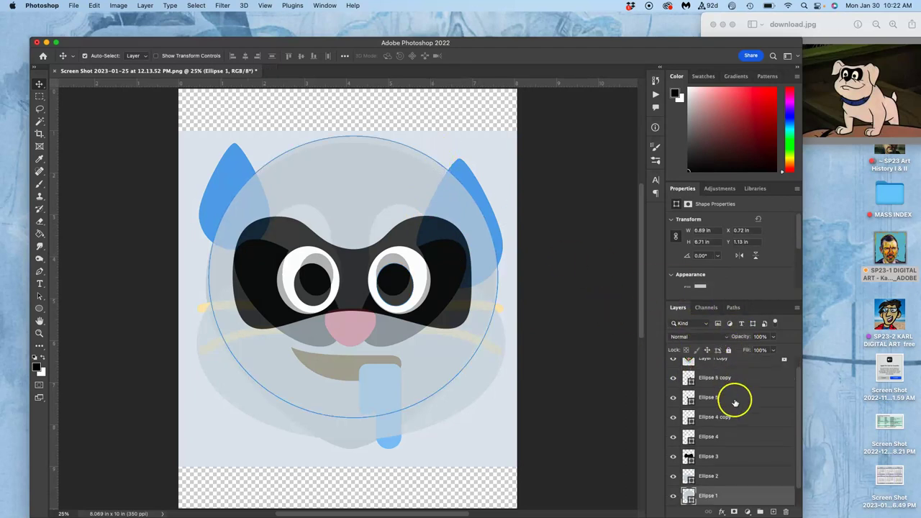
pyautogui.scroll(1, 735, 397)
pyautogui.click(725, 370)
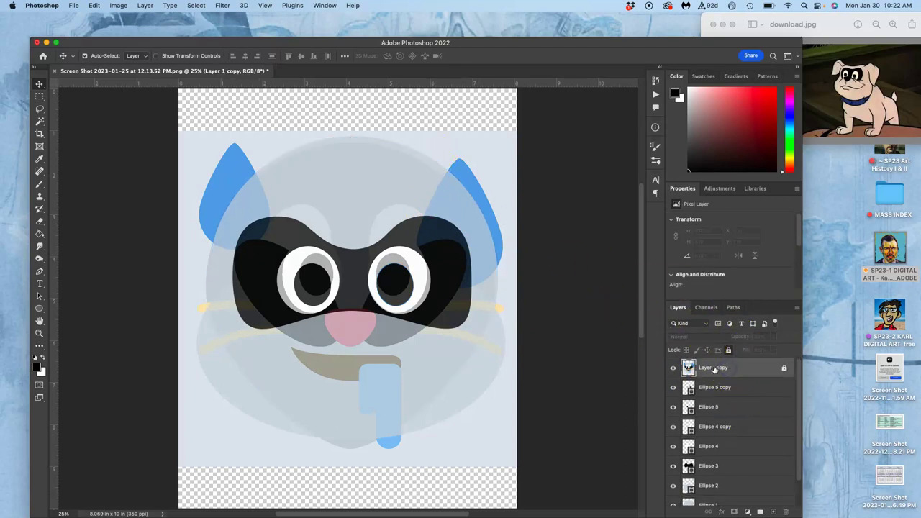
pyautogui.moveTo(725, 368); pyautogui.dragTo(693, 364)
# Rotate the right pupil to 5.04° so it mirrors the left one.
pyautogui.click(753, 393)
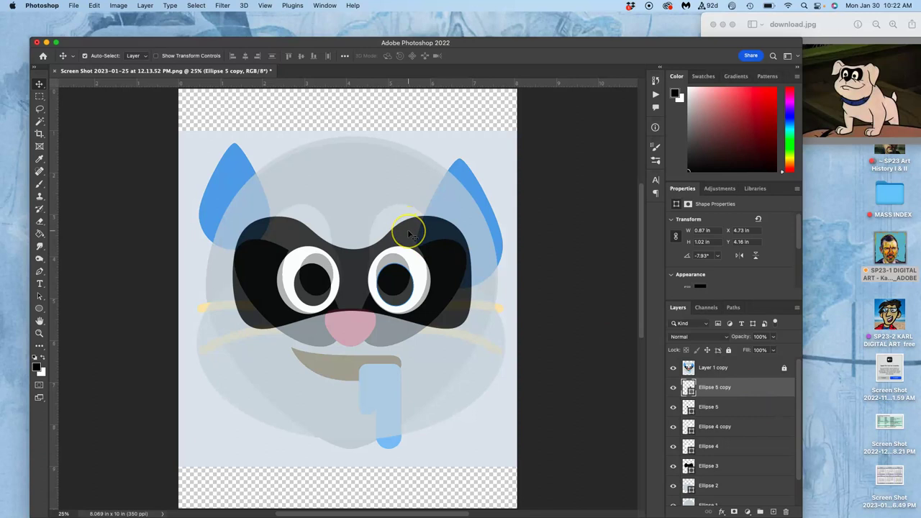
pyautogui.press('super+t')
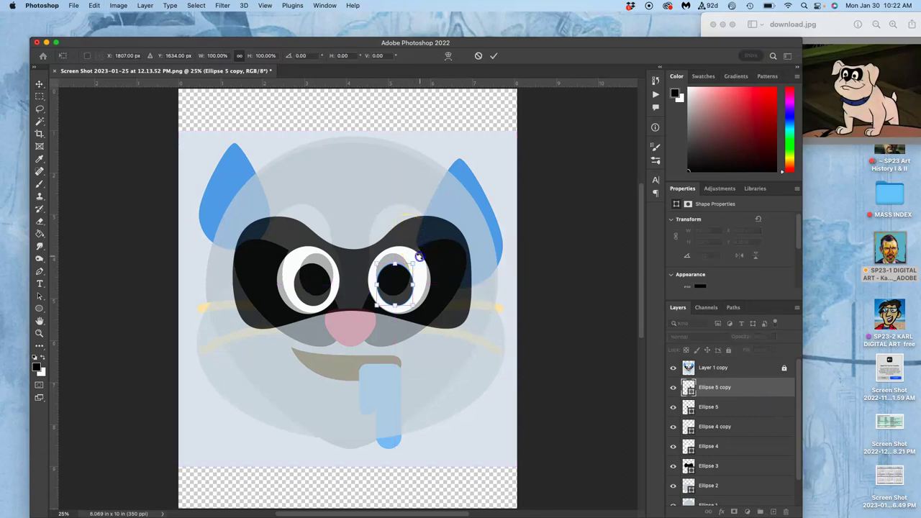
pyautogui.moveTo(419, 256); pyautogui.dragTo(423, 264)
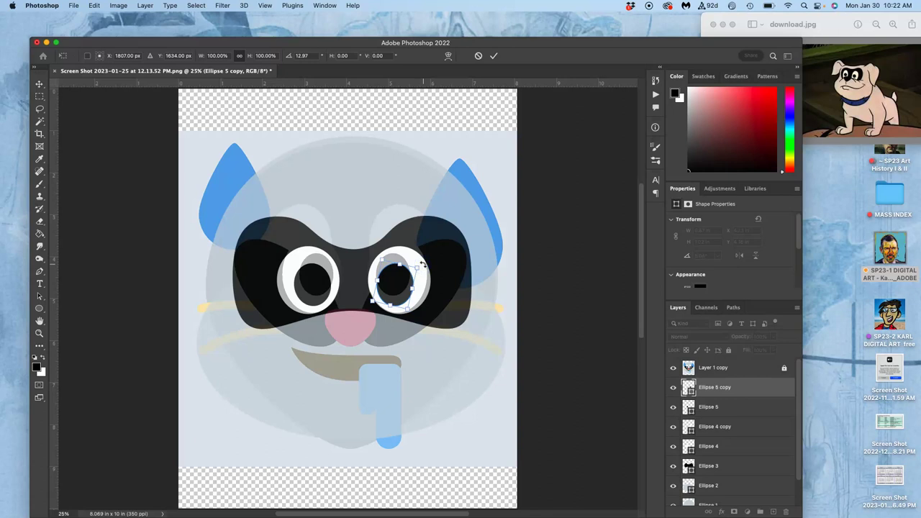
pyautogui.press('Return')
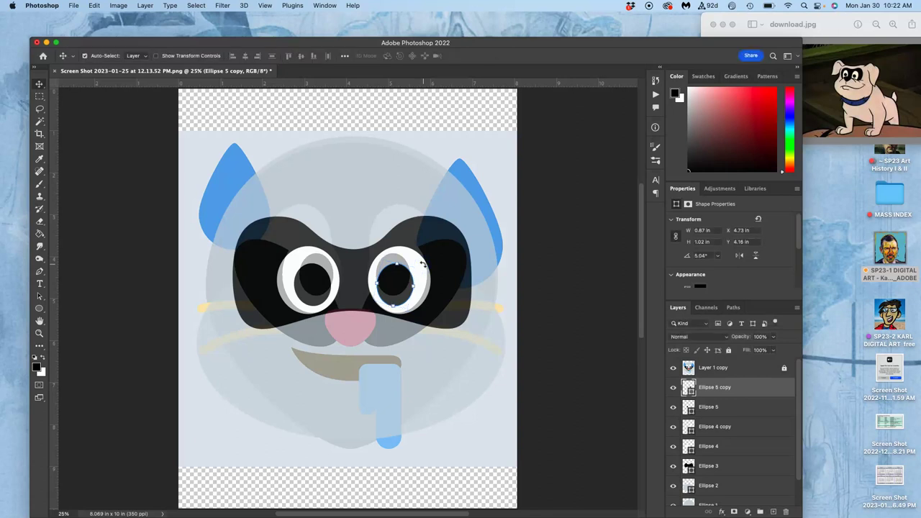
pyautogui.click(713, 370)
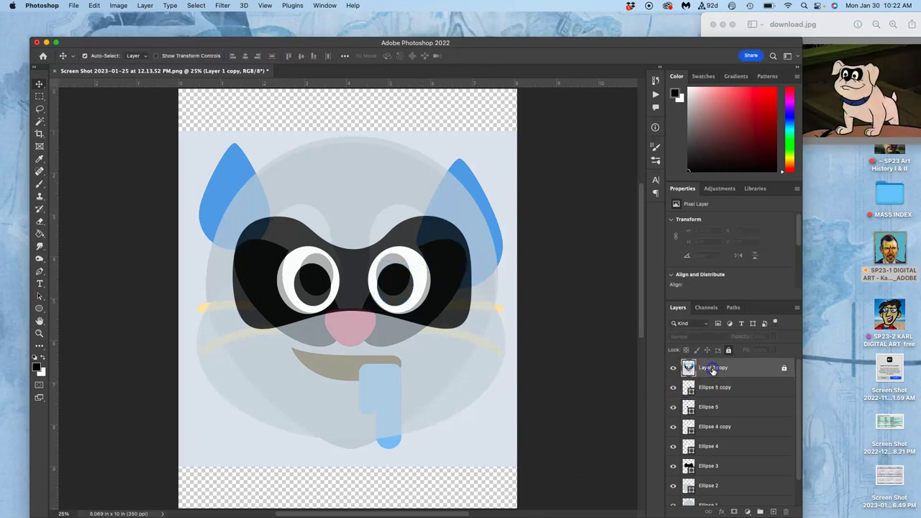
# Hide the reference overlay and background Layer 1, and zoom in below the mask.
pyautogui.click(673, 368)
pyautogui.scroll(-2, 700, 429)
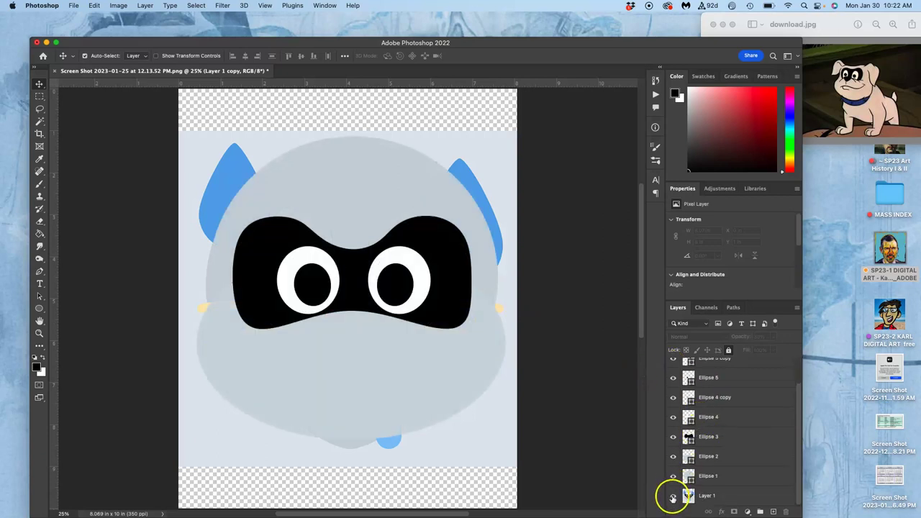
pyautogui.click(673, 495)
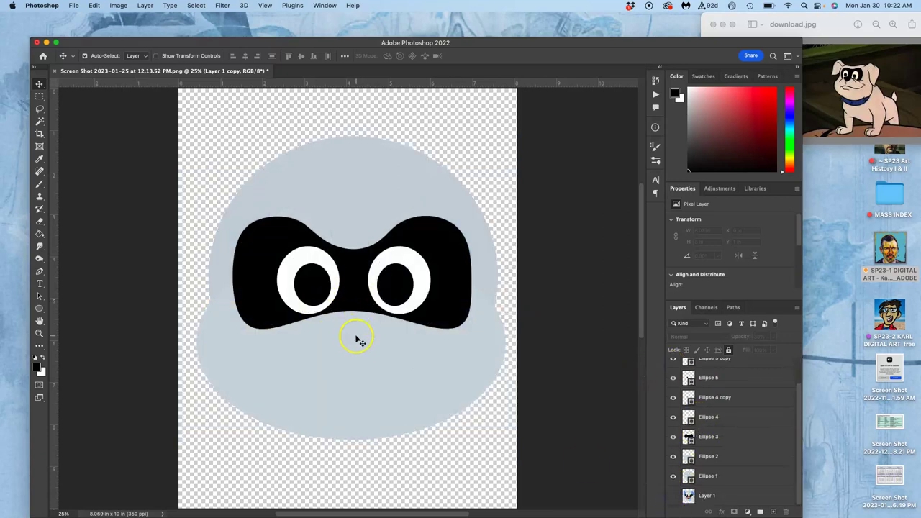
pyautogui.press('super+equal')
pyautogui.press('super+equal')
pyautogui.press('super+equal')
pyautogui.press('super+equal')
pyautogui.press('super+equal')
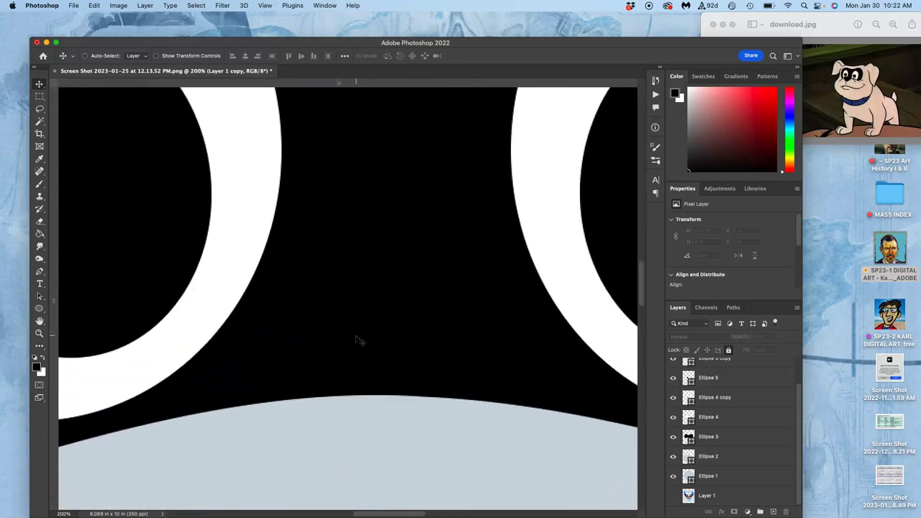
pyautogui.press('super+equal')
pyautogui.press('super+equal')
pyautogui.press('super+equal')
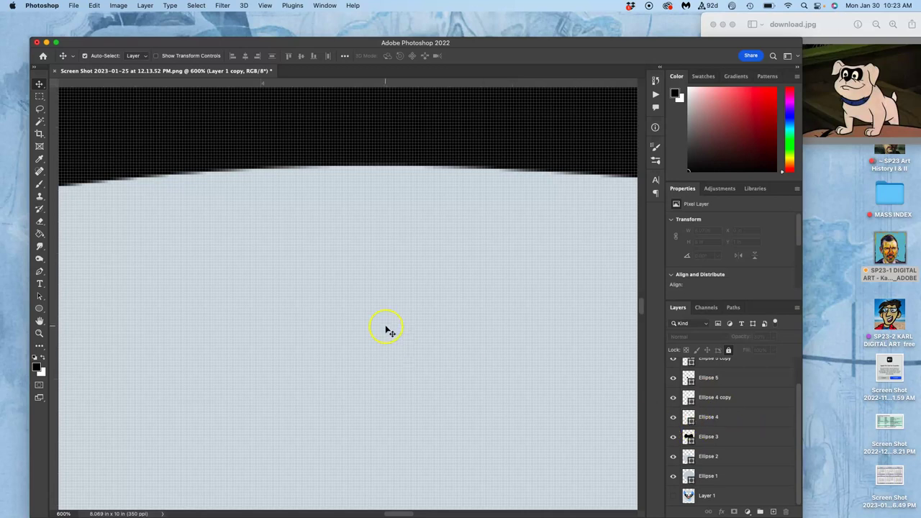
pyautogui.scroll(-8, 386, 330)
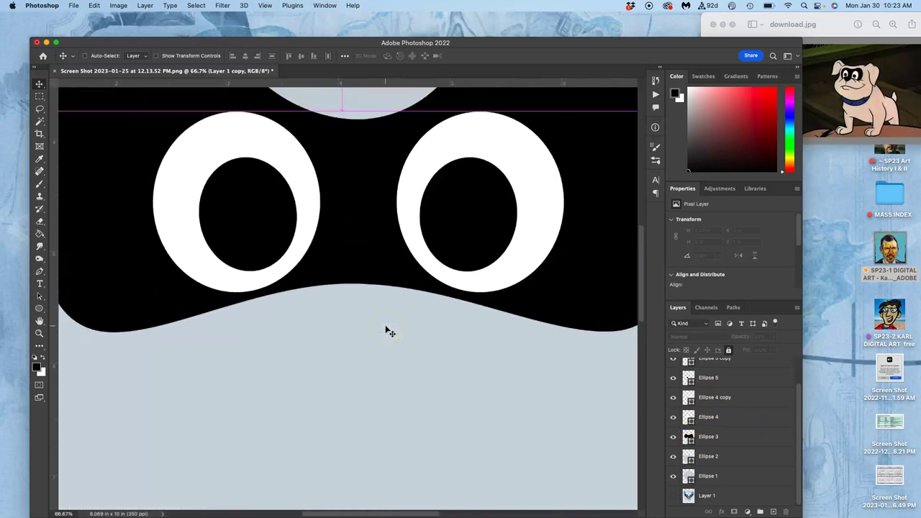
pyautogui.scroll(-1, 386, 329)
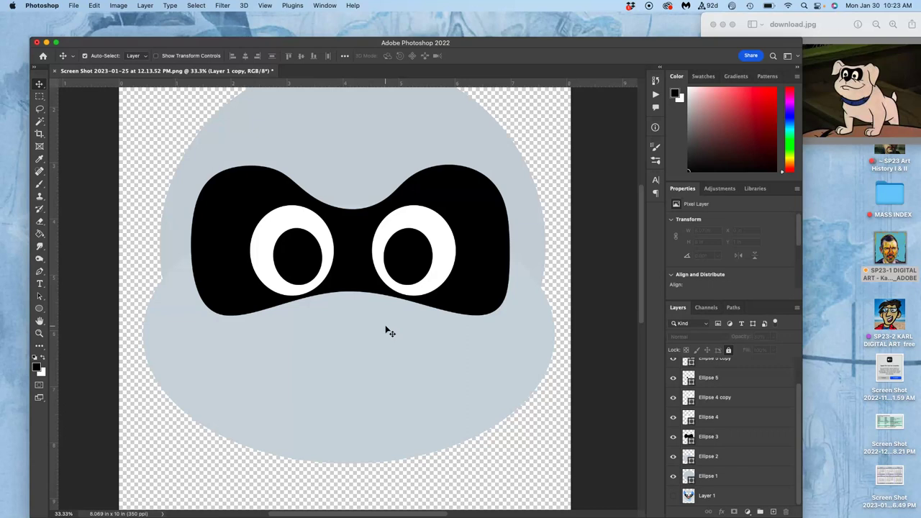
# Compare with background Layer 1 on and off, leave it visible, and fit the image to the window.
pyautogui.click(673, 496)
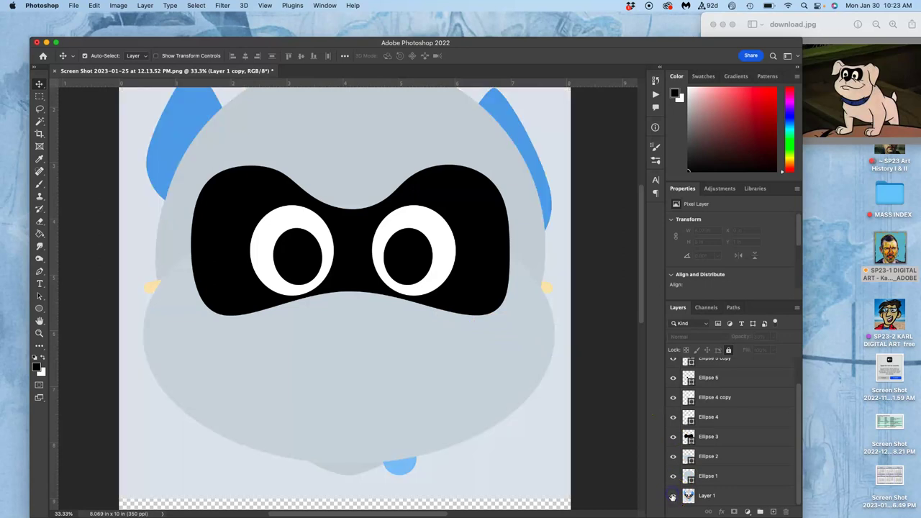
pyautogui.click(673, 496)
pyautogui.click(673, 496)
pyautogui.scroll(5, 514, 350)
pyautogui.scroll(5, 514, 352)
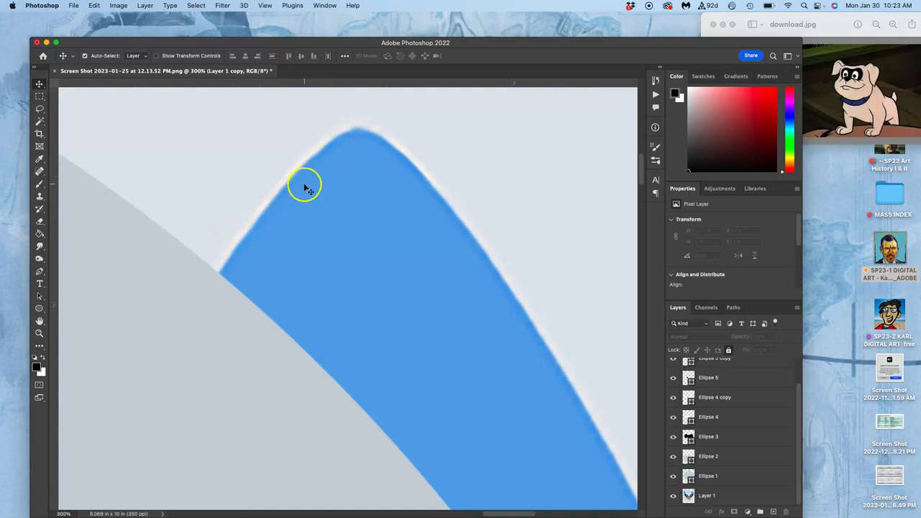
pyautogui.press('super+0')
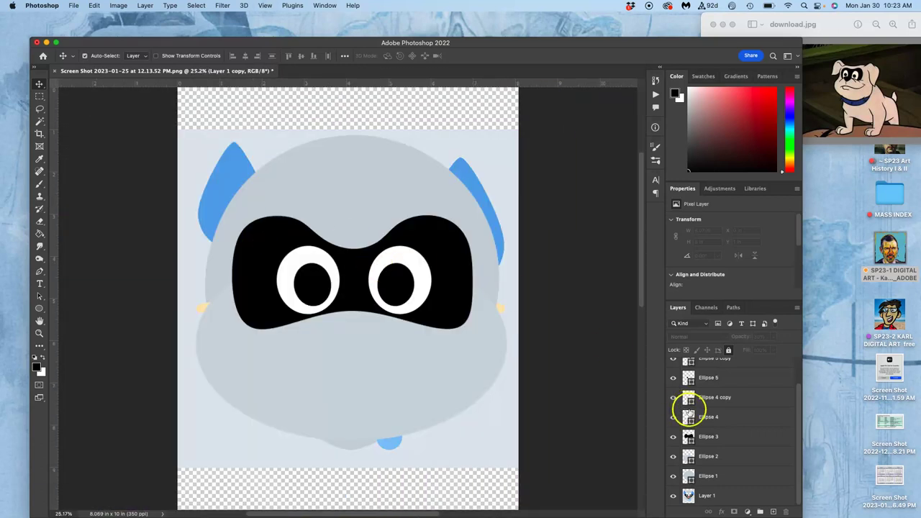
pyautogui.scroll(2, 713, 424)
# Show the reference overlay and save the drawing to the Desktop as the 'Exercise #2 Bandit Shape Emoji' .psd.
pyautogui.click(675, 367)
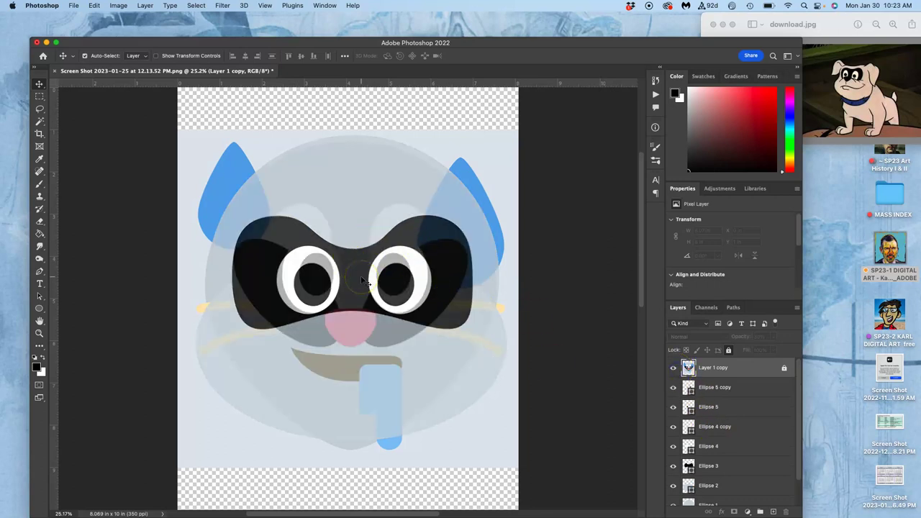
pyautogui.moveTo(488, 249); pyautogui.dragTo(506, 304)
pyautogui.click(72, 6)
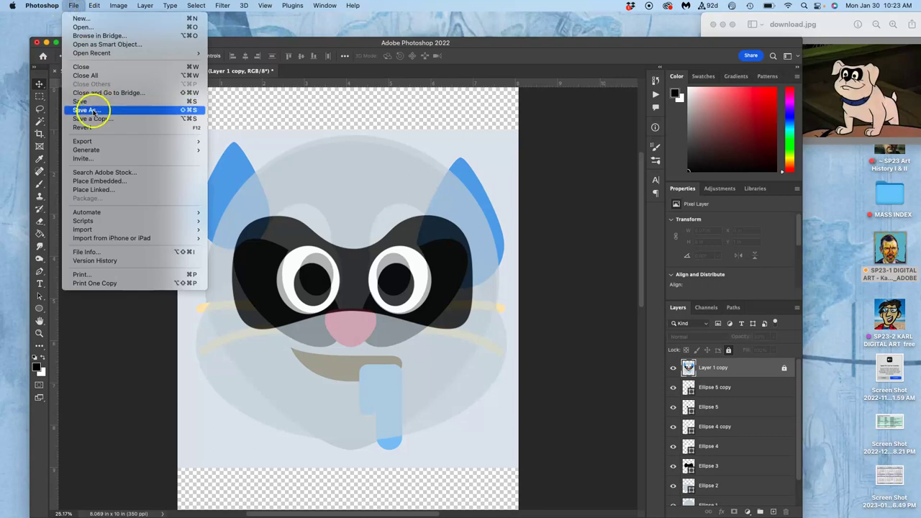
pyautogui.click(93, 111)
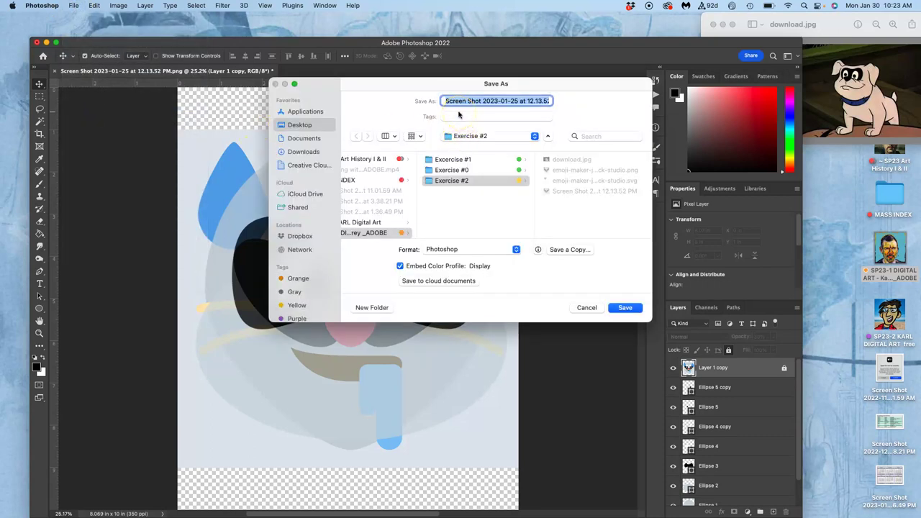
pyautogui.write('SP')
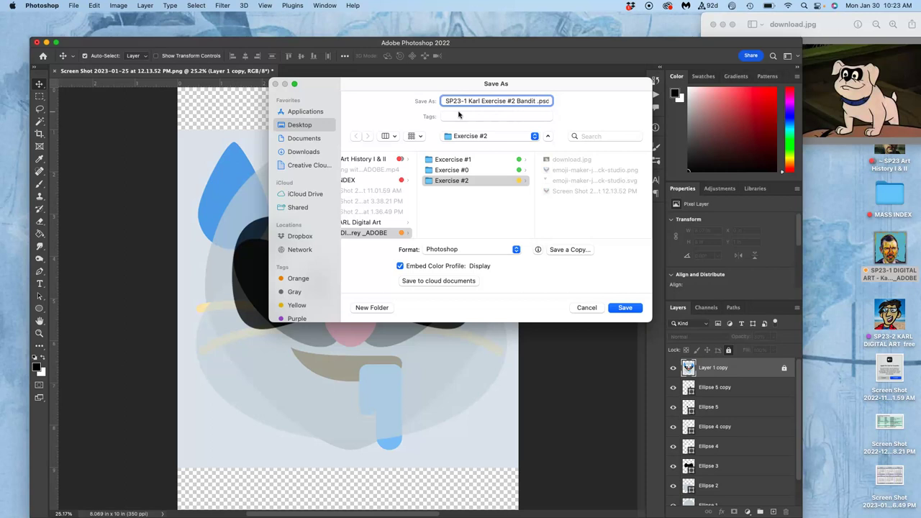
pyautogui.write('pe Emoji')
pyautogui.click(480, 137)
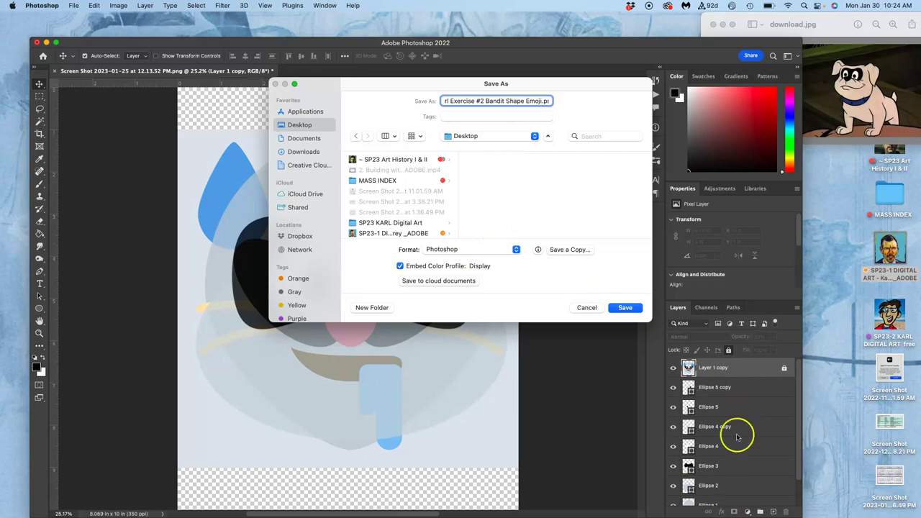
pyautogui.click(626, 308)
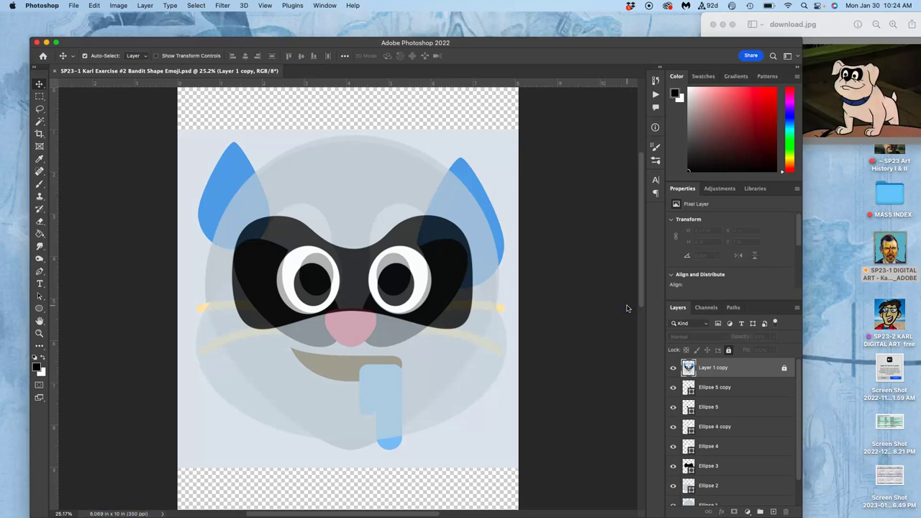
pyautogui.press('F11')
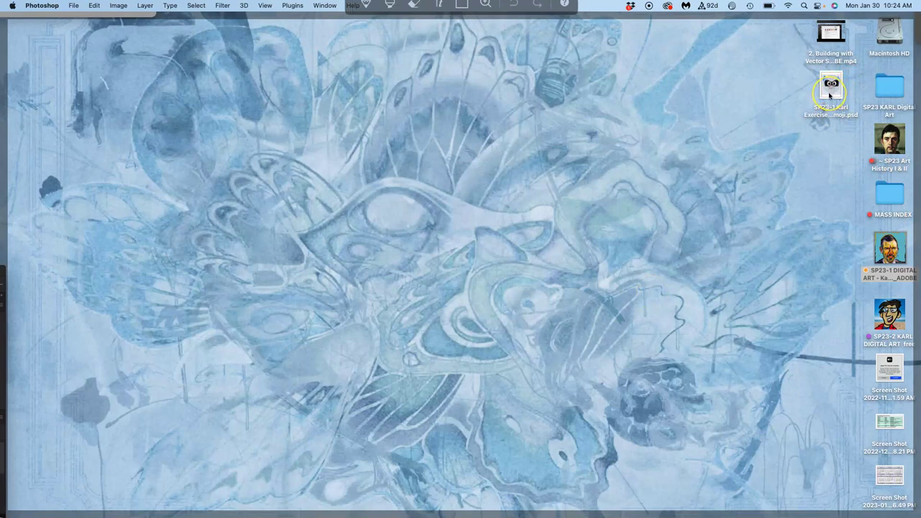
pyautogui.doubleClick(830, 94)
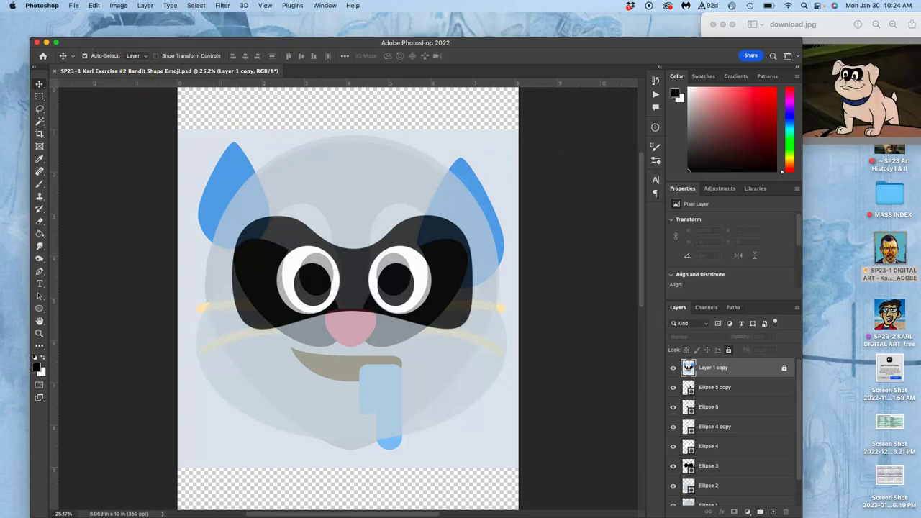
pyautogui.click(73, 5)
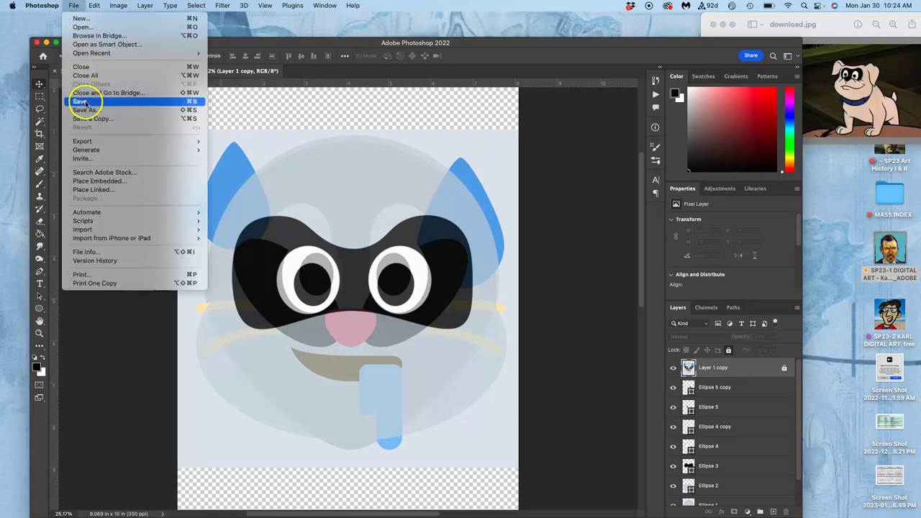
pyautogui.click(314, 142)
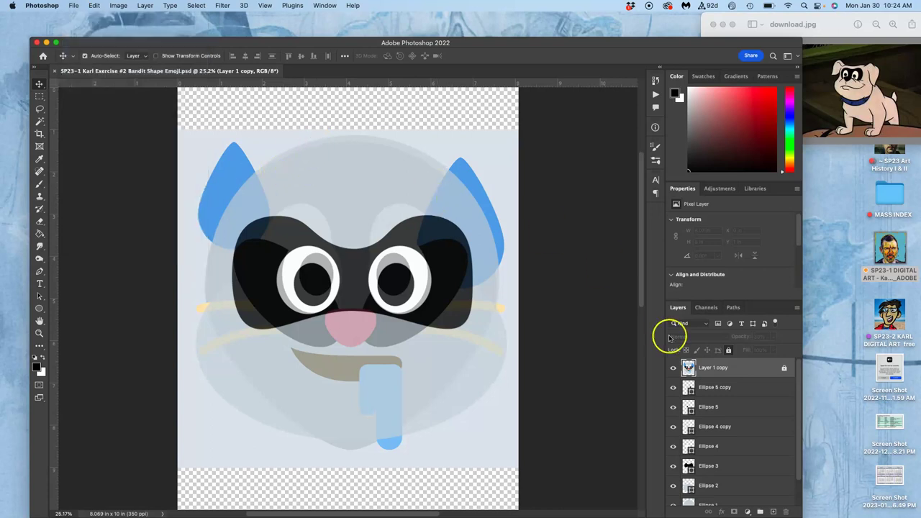
pyautogui.click(674, 368)
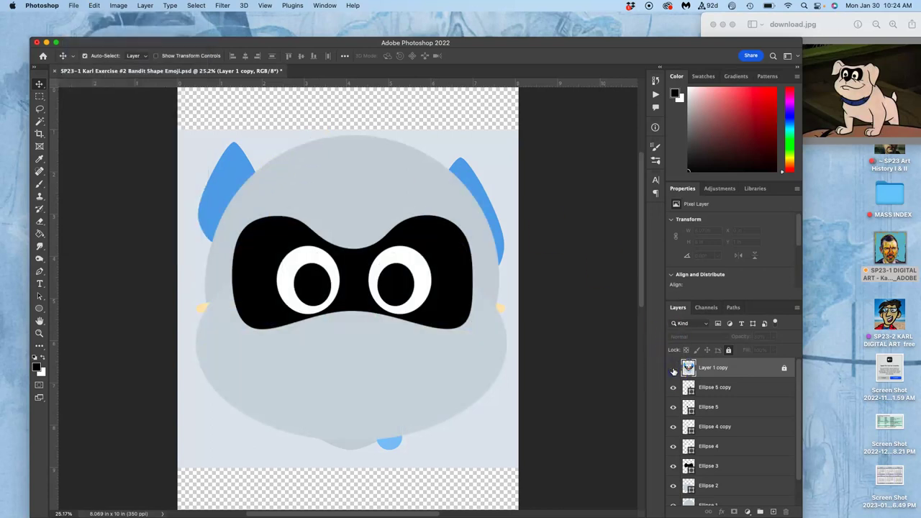
pyautogui.click(674, 368)
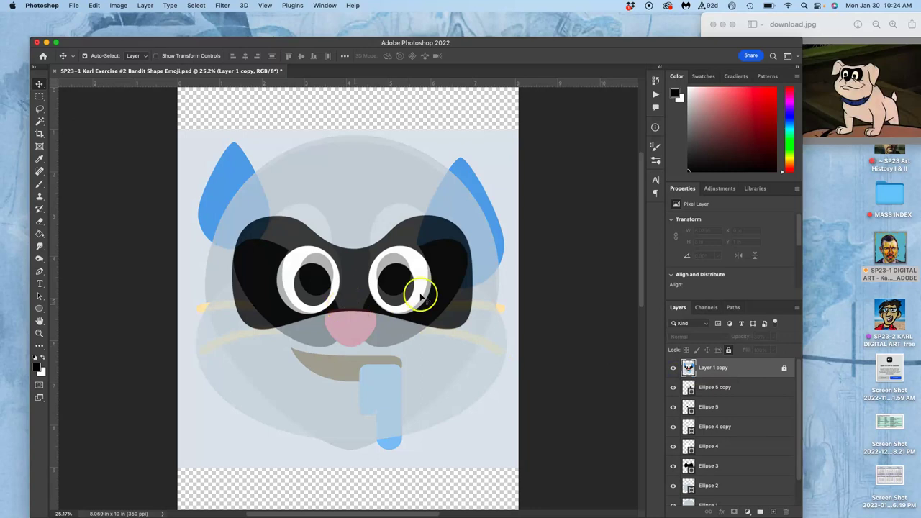
# Draw a 1.13 × 0.87 in dark grey nose oval and place its layer below Layer 1 copy.
pyautogui.click(40, 310)
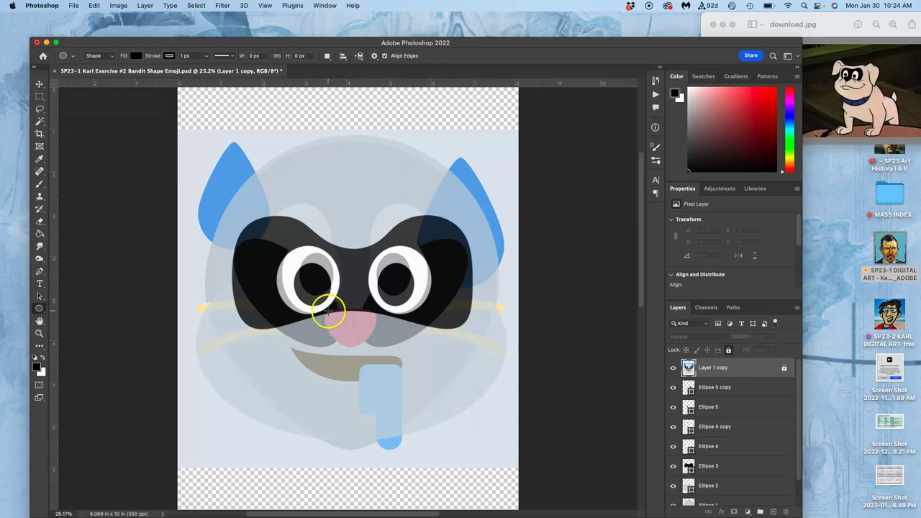
pyautogui.moveTo(328, 311); pyautogui.dragTo(375, 347)
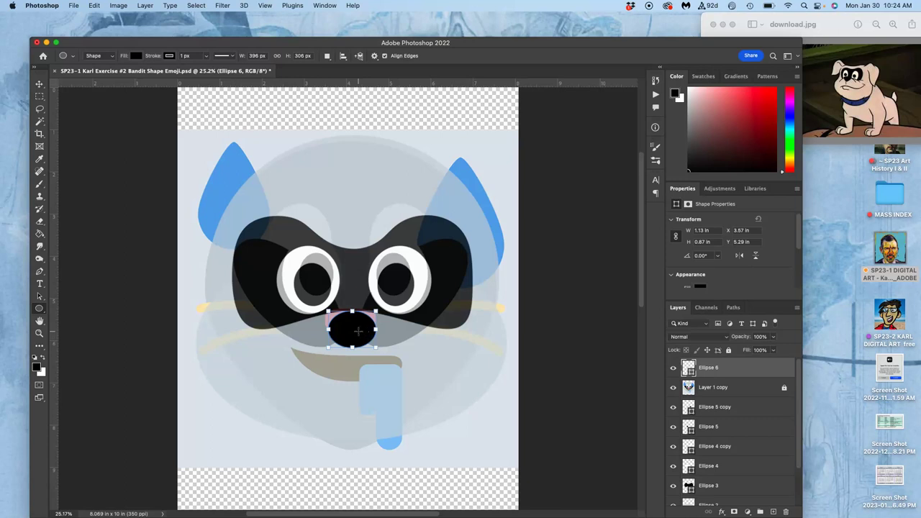
pyautogui.click(359, 331)
pyautogui.doubleClick(689, 368)
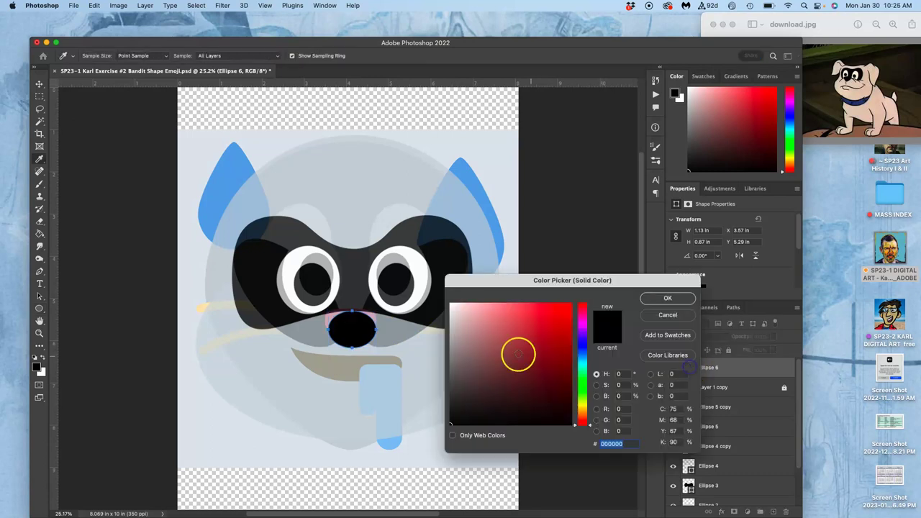
pyautogui.moveTo(456, 361)
pyautogui.mouseDown()
pyautogui.moveTo(450, 387)
pyautogui.moveTo(452, 377)
pyautogui.mouseUp()
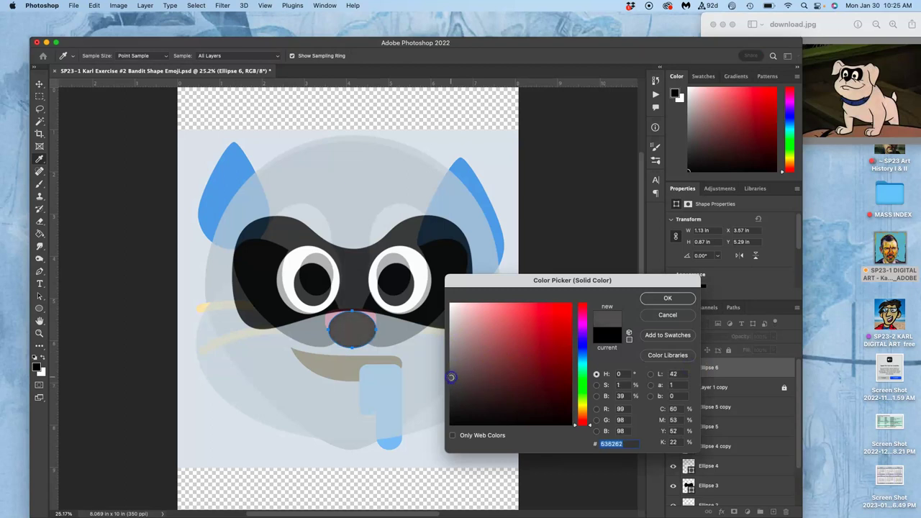
pyautogui.click(663, 298)
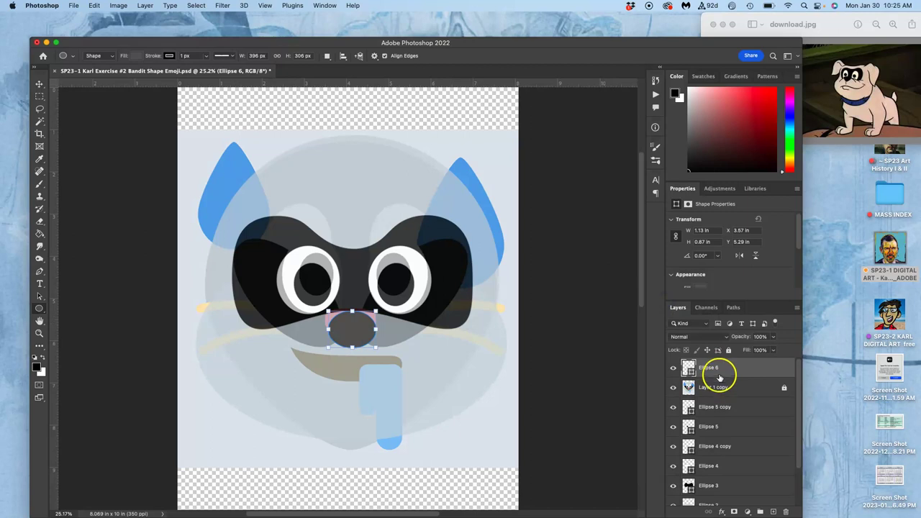
pyautogui.moveTo(720, 376); pyautogui.dragTo(719, 395)
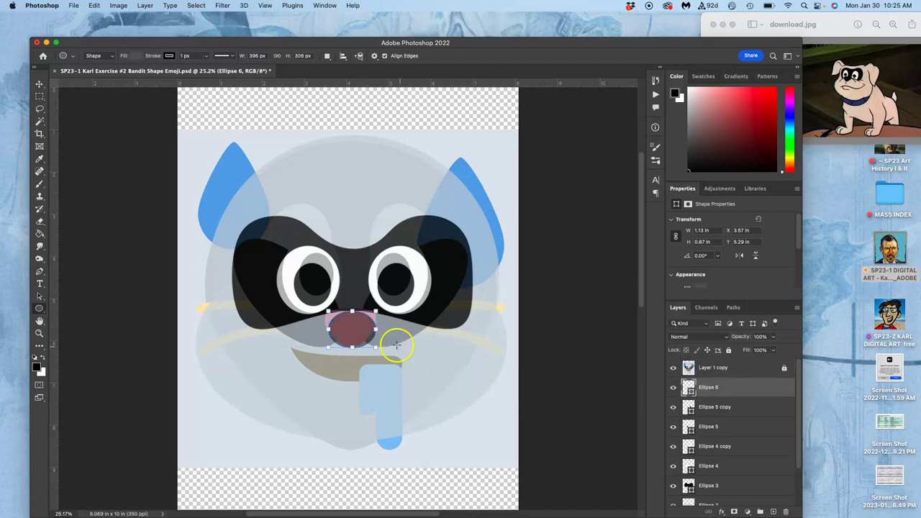
# Zoom in on the nose oval and start a free transform, bringing up its transform-mode menu.
pyautogui.press('super+equal')
pyautogui.press('super+equal')
pyautogui.press('super+equal')
pyautogui.scroll(-3, 372, 315)
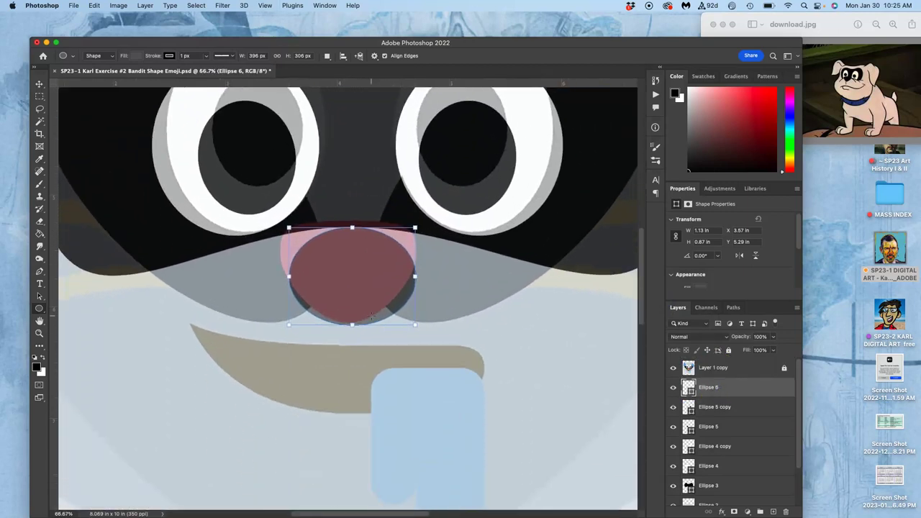
pyautogui.press('super+t')
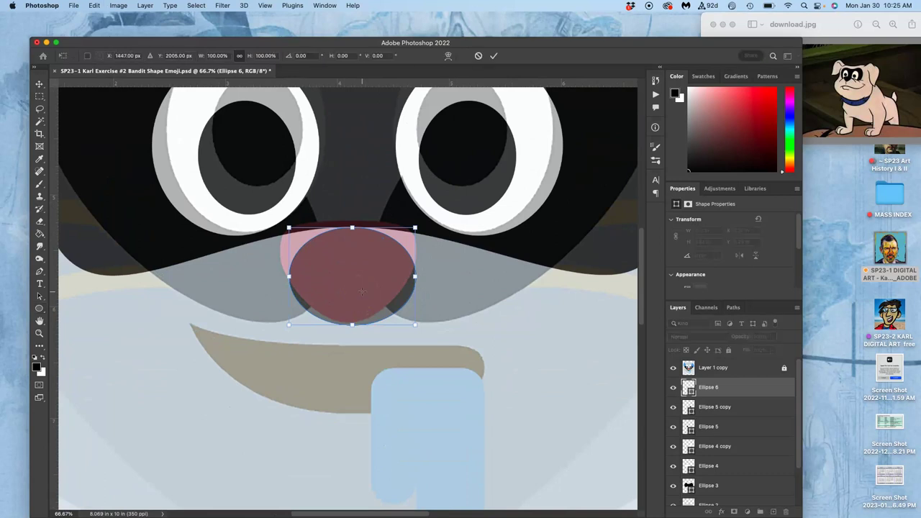
pyautogui.click(750, 388)
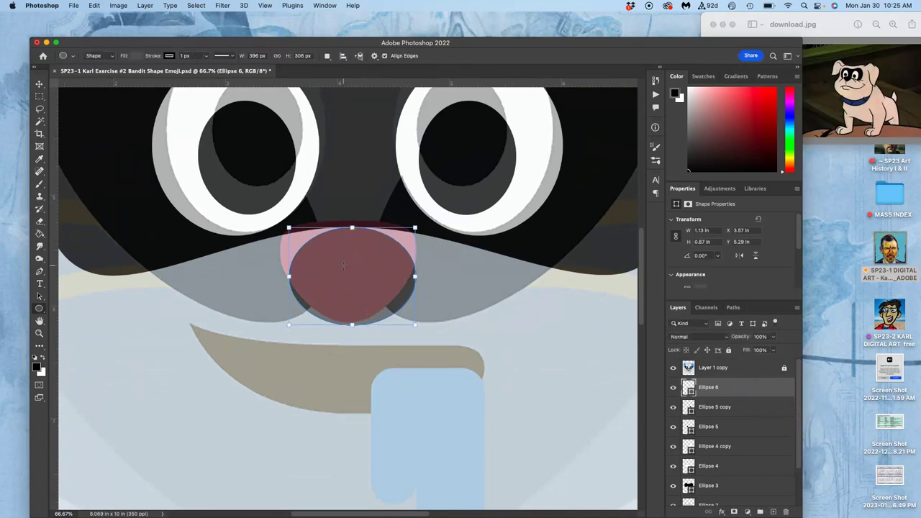
pyautogui.rightClick(343, 266)
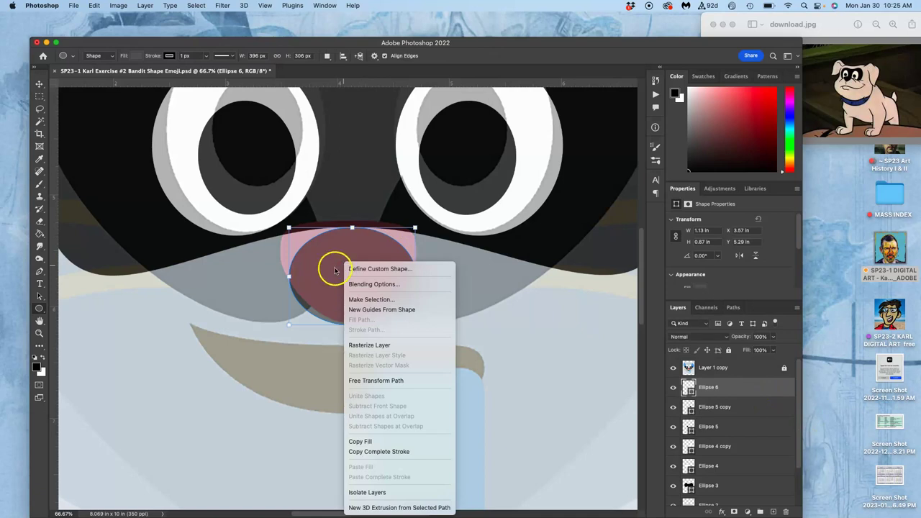
pyautogui.click(335, 269)
pyautogui.click(481, 290)
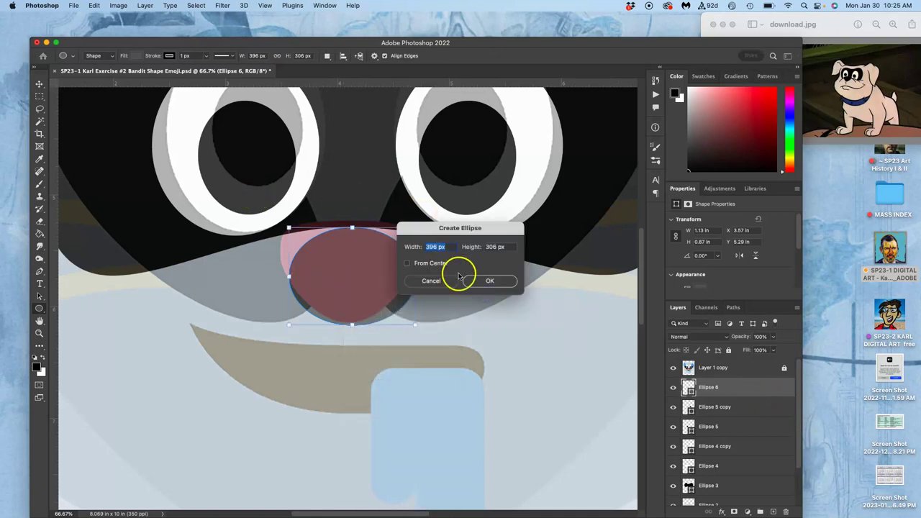
pyautogui.click(438, 282)
pyautogui.click(39, 85)
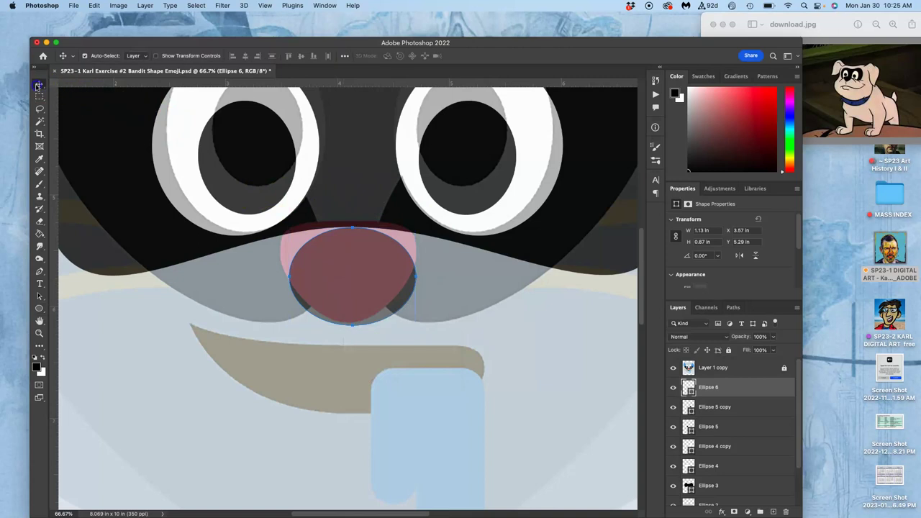
pyautogui.click(327, 238)
pyautogui.press('super+t')
pyautogui.rightClick(381, 272)
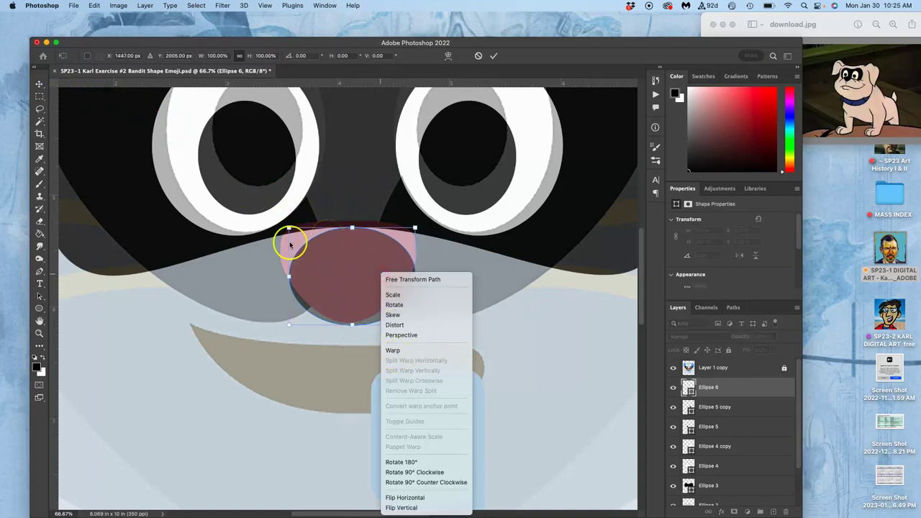
# Distort the nose by pulling its top corners up and outward and slanting the lower sides inward.
pyautogui.click(395, 326)
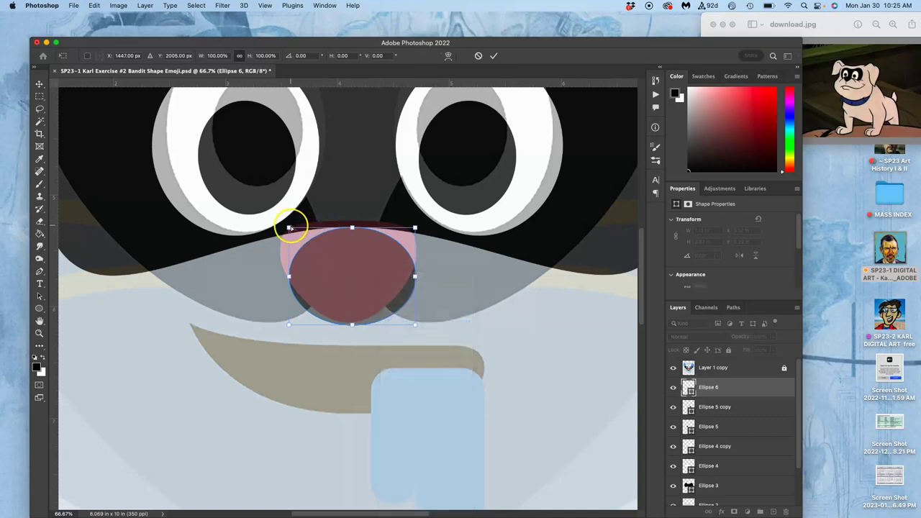
pyautogui.moveTo(289, 229); pyautogui.dragTo(268, 191)
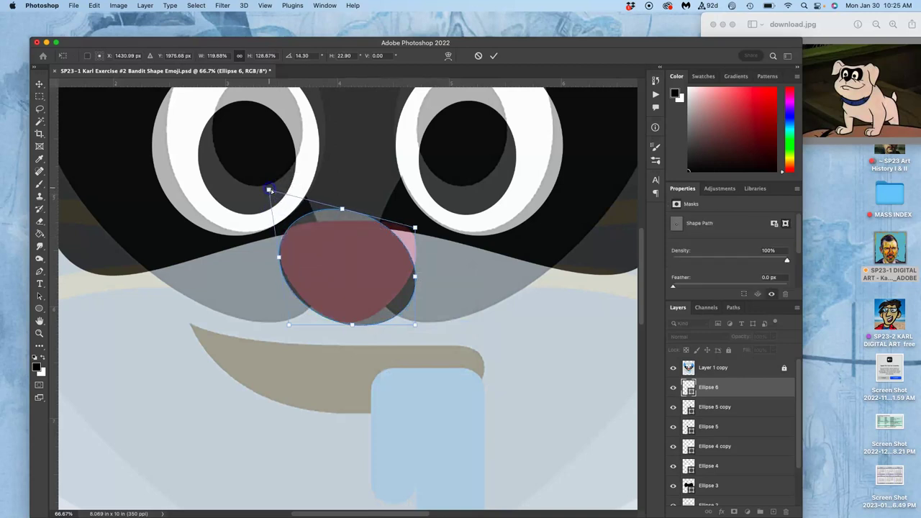
pyautogui.moveTo(412, 232); pyautogui.dragTo(446, 202)
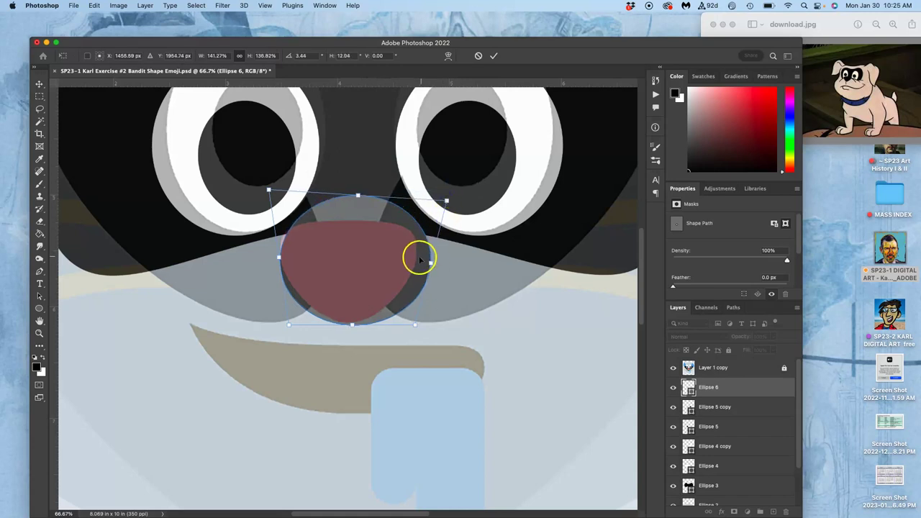
pyautogui.moveTo(430, 263); pyautogui.dragTo(419, 263)
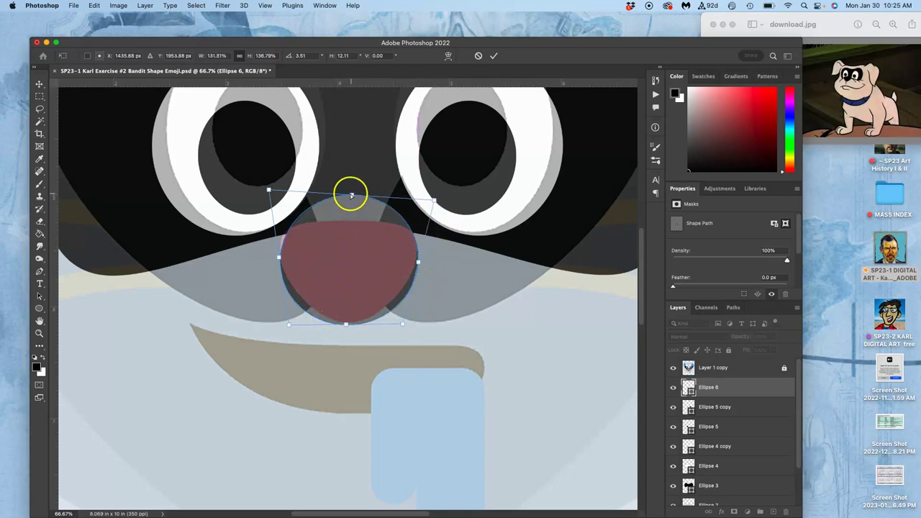
pyautogui.moveTo(267, 190); pyautogui.dragTo(266, 195)
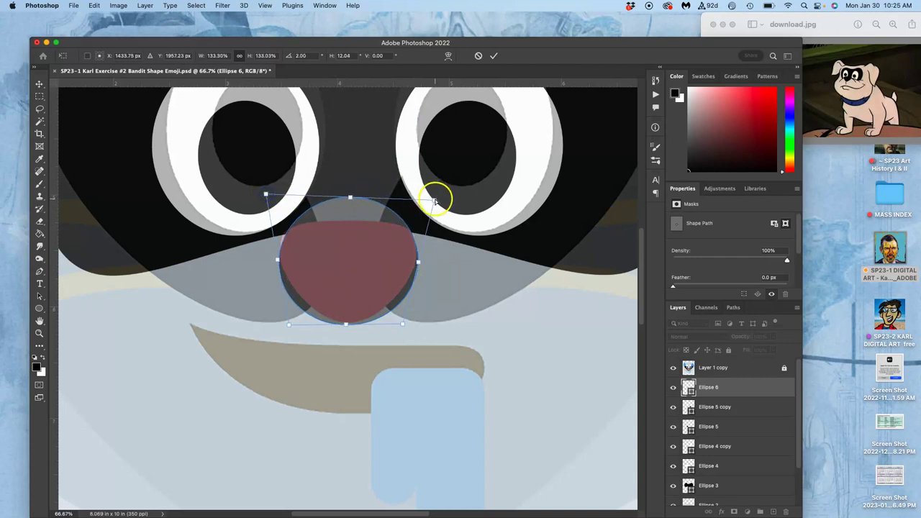
pyautogui.moveTo(435, 199); pyautogui.dragTo(432, 194)
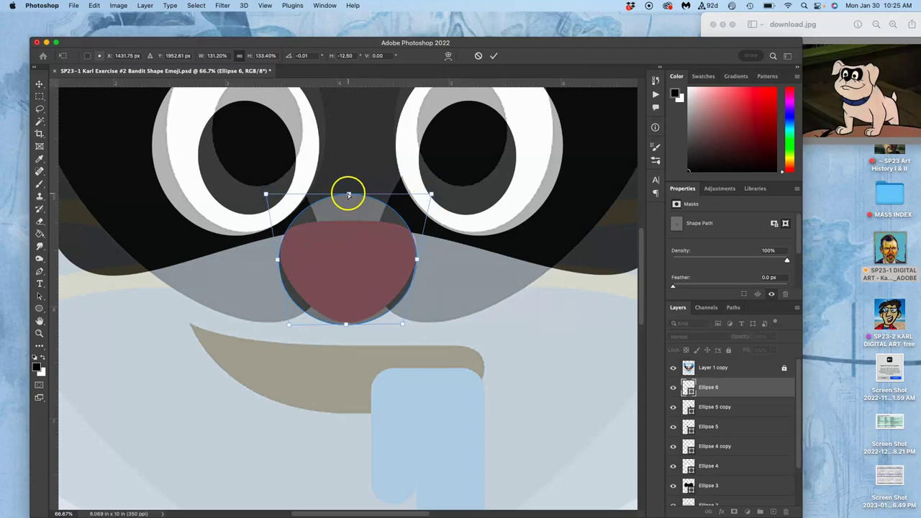
pyautogui.moveTo(349, 194)
pyautogui.mouseDown()
pyautogui.moveTo(346, 207)
pyautogui.moveTo(347, 197)
pyautogui.mouseUp()
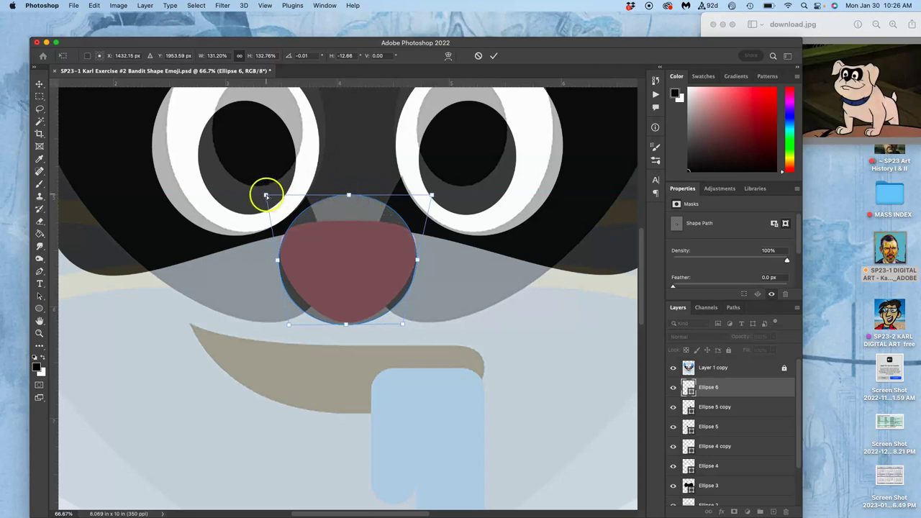
pyautogui.moveTo(265, 195); pyautogui.dragTo(249, 195)
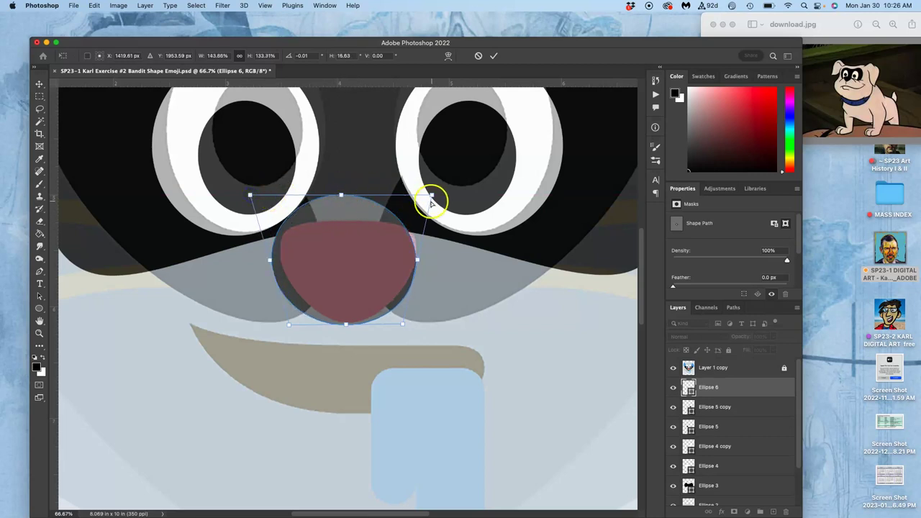
pyautogui.moveTo(433, 196); pyautogui.dragTo(450, 196)
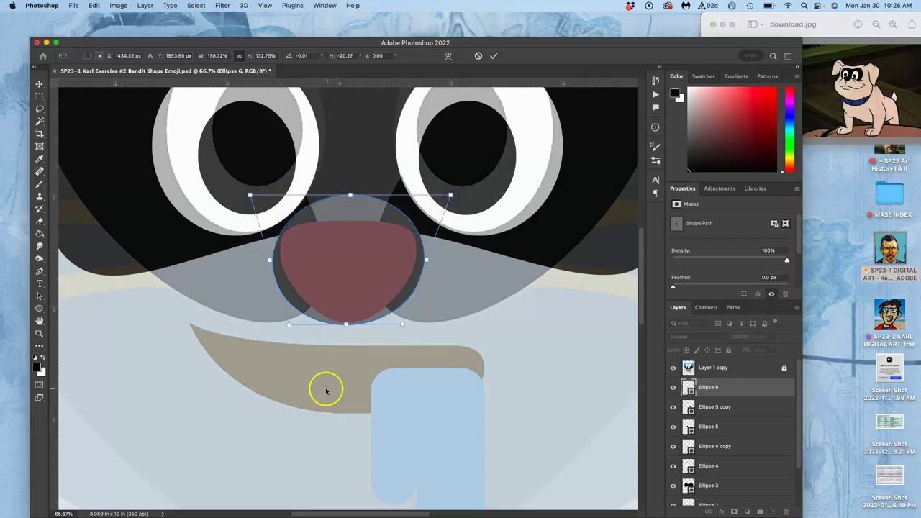
pyautogui.moveTo(289, 327); pyautogui.dragTo(303, 322)
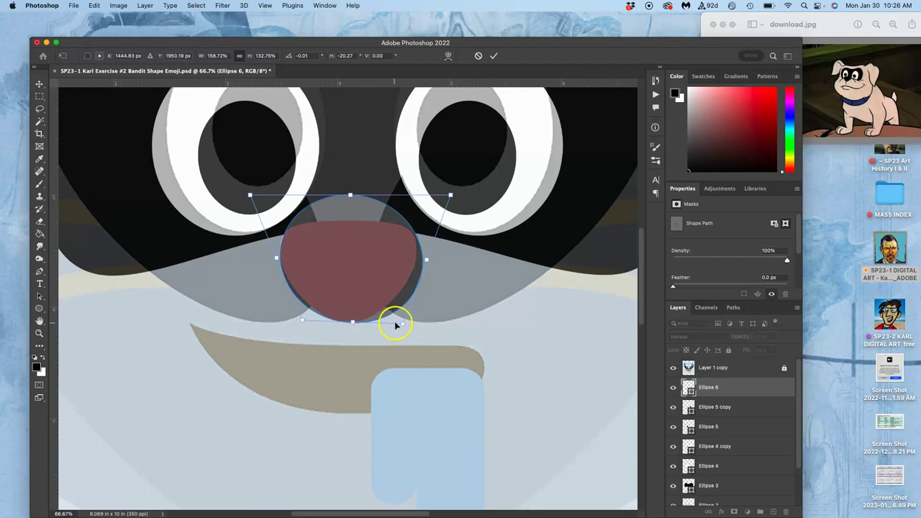
pyautogui.moveTo(401, 322); pyautogui.dragTo(391, 317)
pyautogui.click(302, 320)
pyautogui.moveTo(301, 320); pyautogui.dragTo(306, 319)
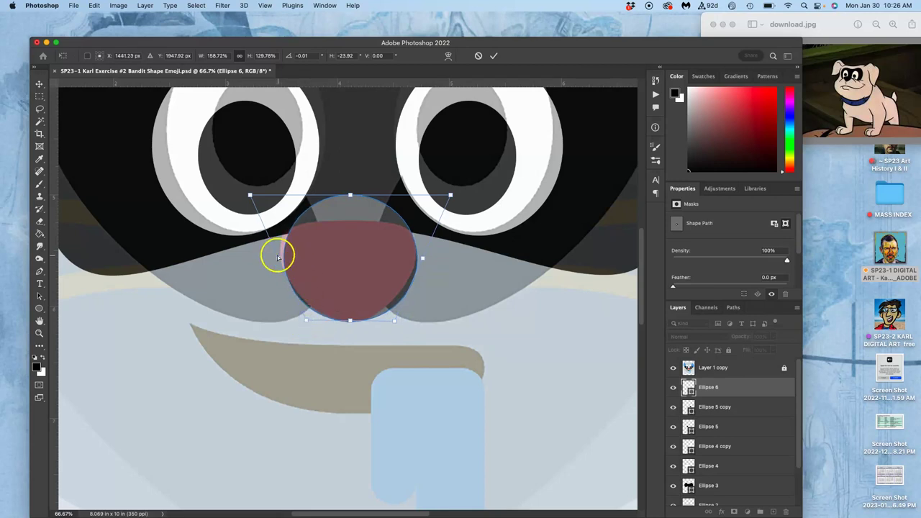
pyautogui.moveTo(276, 257); pyautogui.dragTo(271, 257)
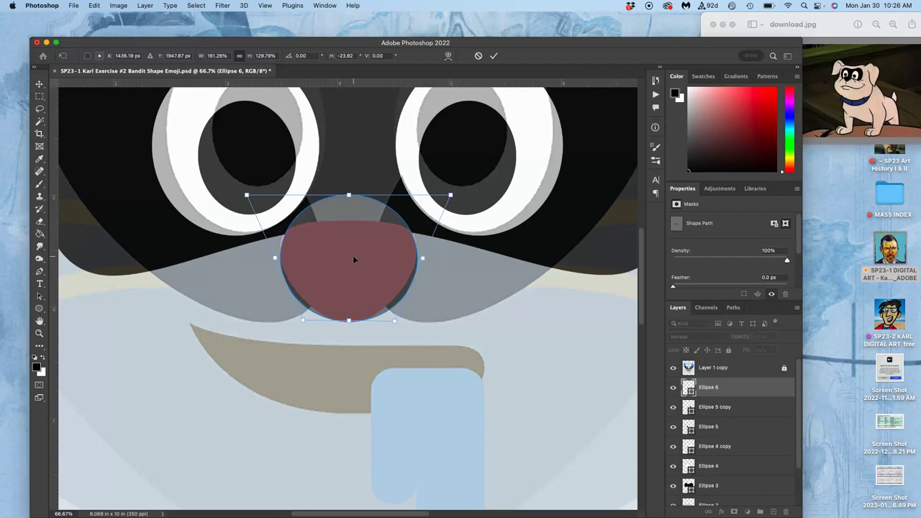
# Apply the distortion without path conversion, bring the nose above the reference, and nudge it up-left.
pyautogui.press('Return')
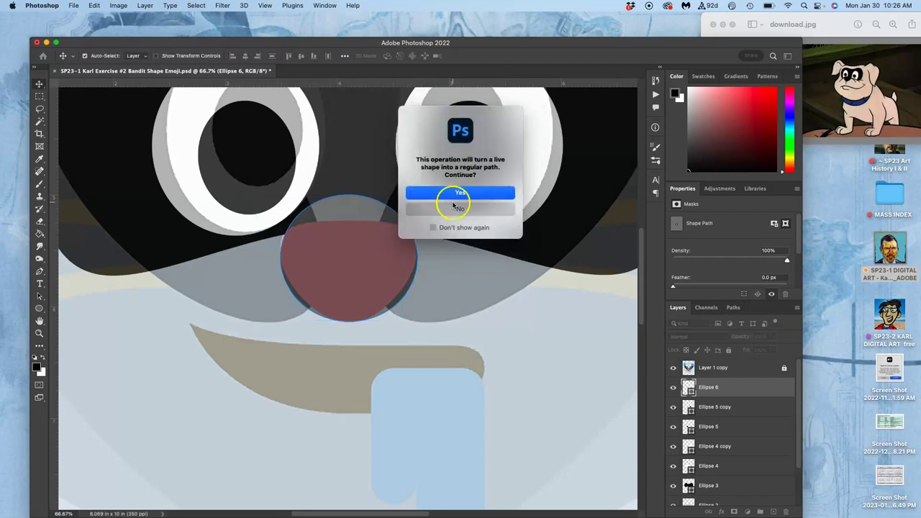
pyautogui.click(452, 210)
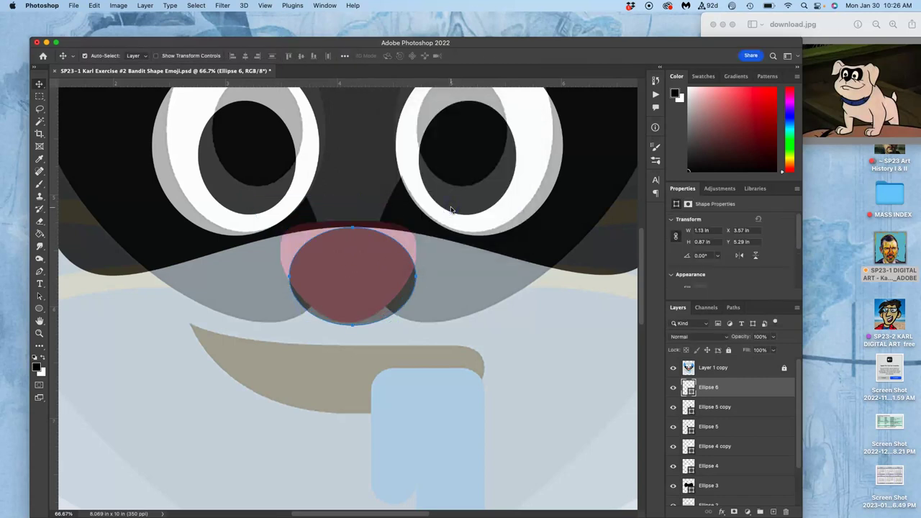
pyautogui.press('super+bracketright')
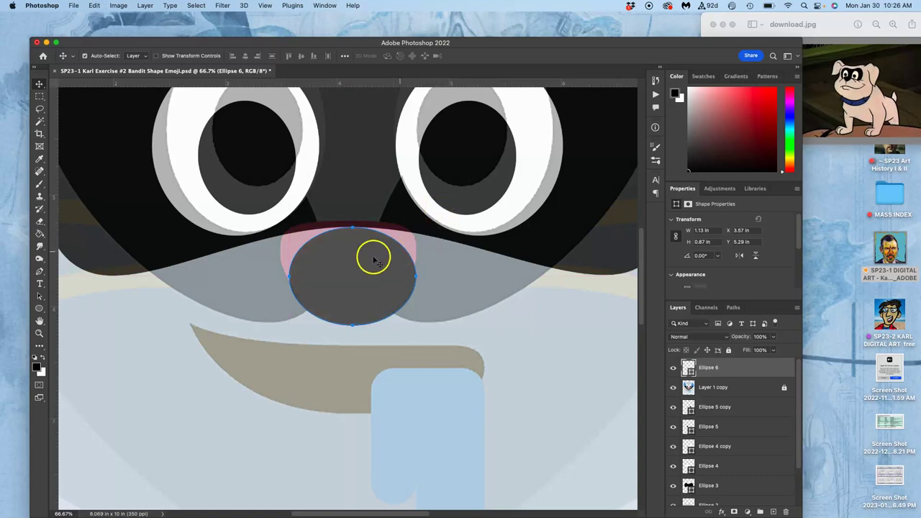
pyautogui.moveTo(360, 263); pyautogui.dragTo(352, 260)
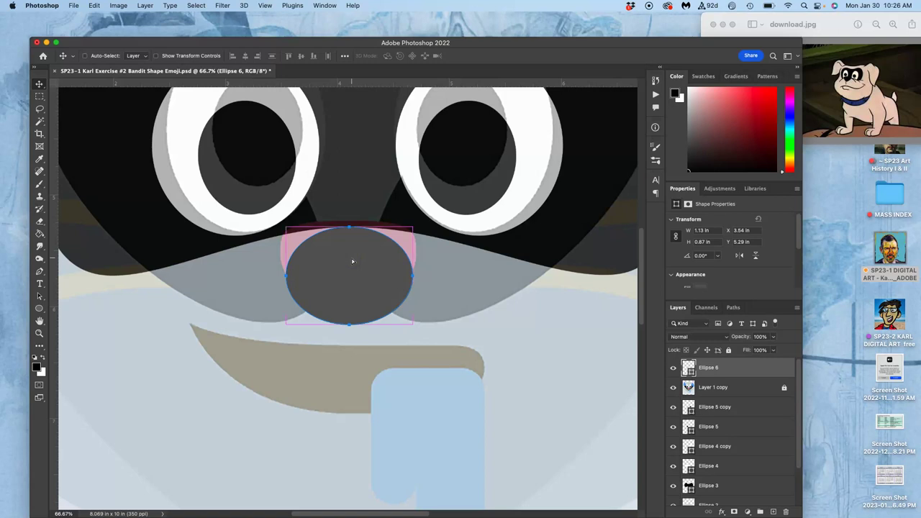
# Distort the nose again to widen its top, and commit it as a regular path.
pyautogui.press('super+t')
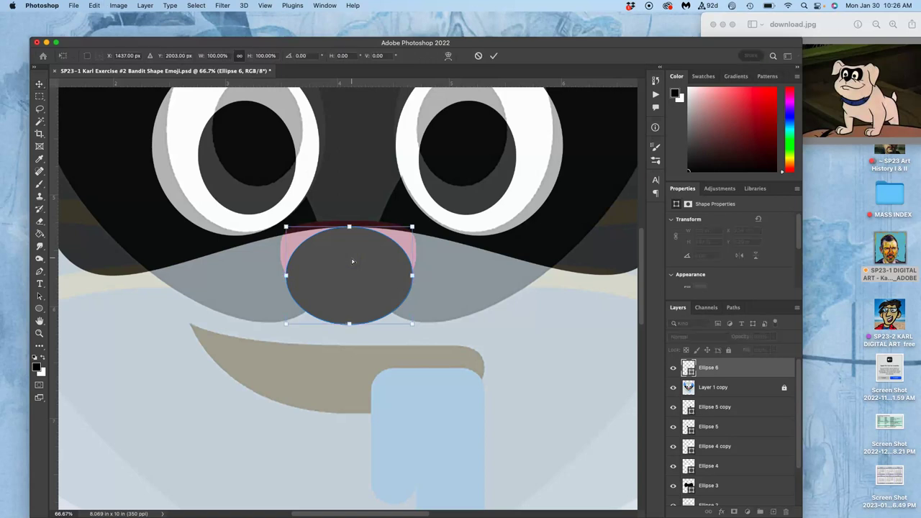
pyautogui.rightClick(352, 259)
pyautogui.click(367, 308)
pyautogui.moveTo(287, 228); pyautogui.dragTo(260, 192)
pyautogui.moveTo(412, 227); pyautogui.dragTo(439, 193)
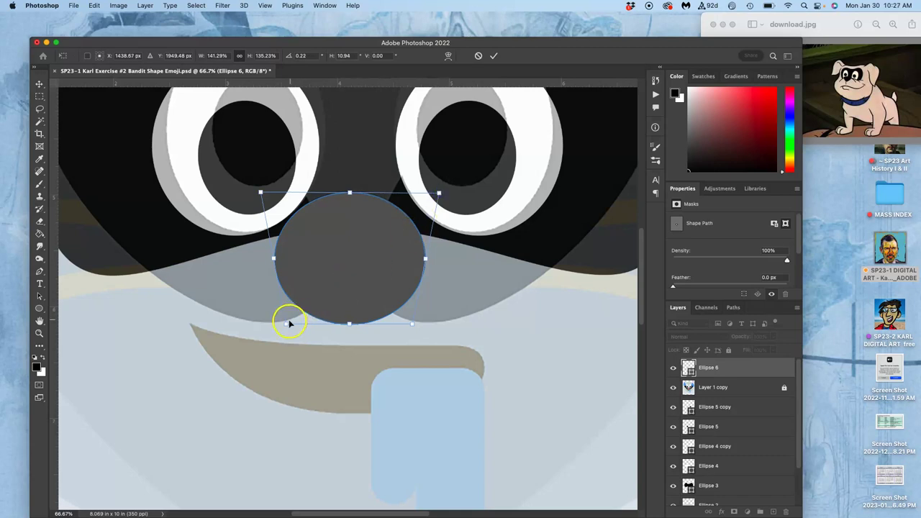
pyautogui.moveTo(288, 322); pyautogui.dragTo(288, 324)
pyautogui.press('Return')
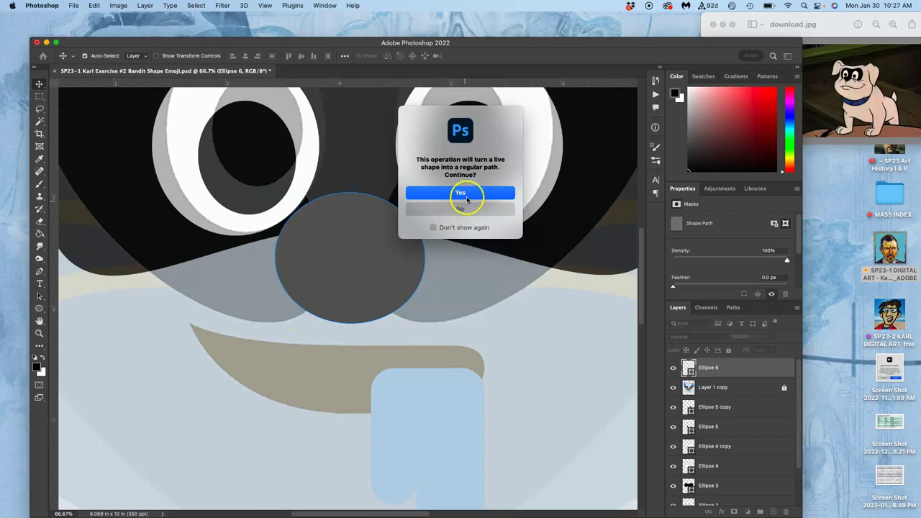
pyautogui.click(466, 195)
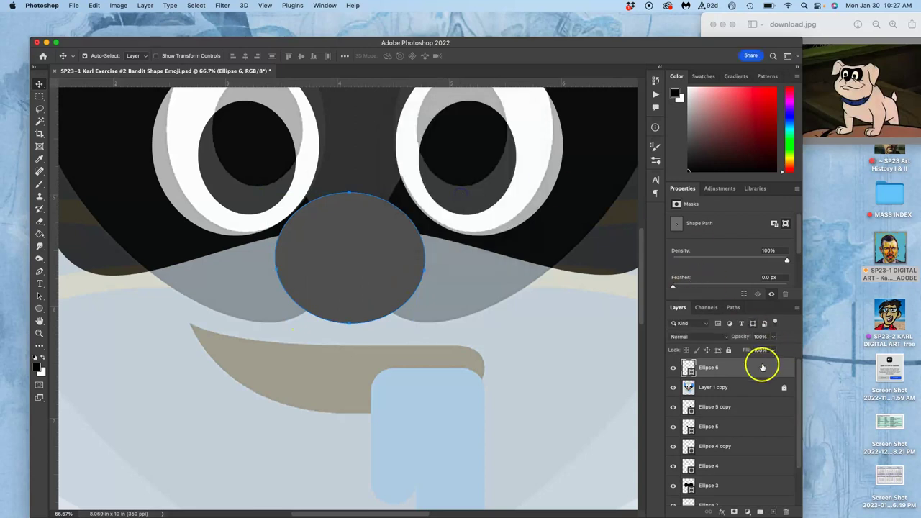
# Move the nose below the reference and warp its top edge and upper corners down to flatten it.
pyautogui.moveTo(761, 369); pyautogui.dragTo(753, 390)
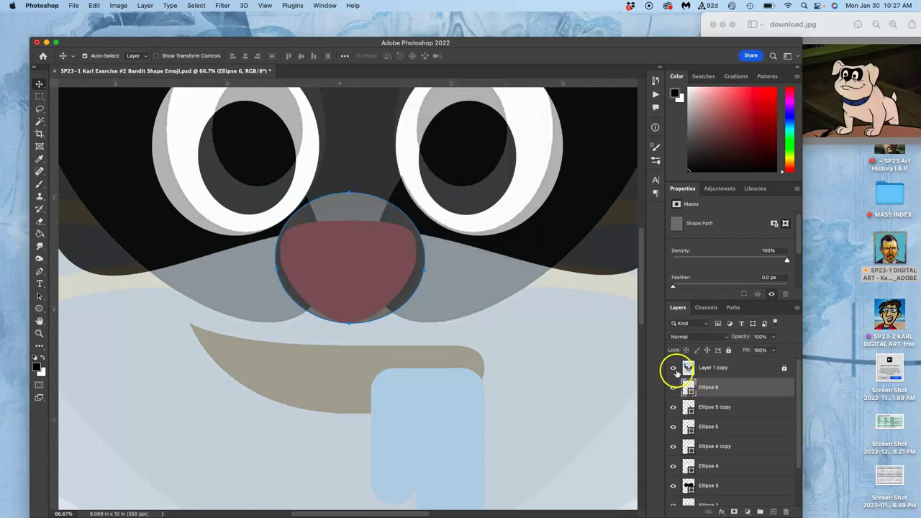
pyautogui.press('super+t')
pyautogui.rightClick(357, 229)
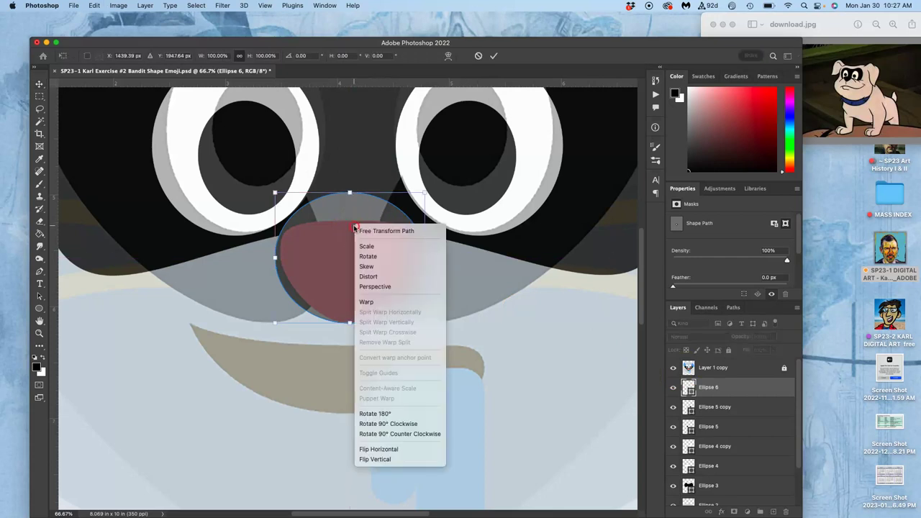
pyautogui.click(366, 302)
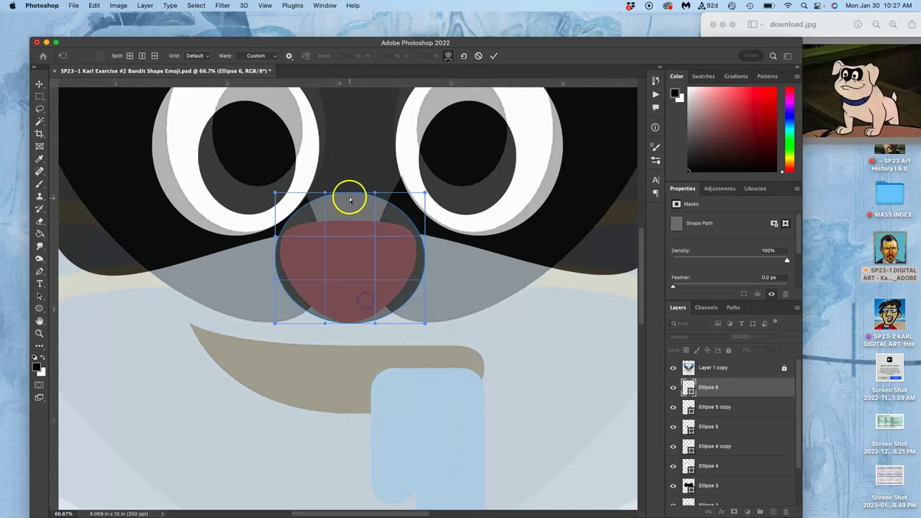
pyautogui.moveTo(349, 195); pyautogui.dragTo(349, 214)
pyautogui.moveTo(276, 196); pyautogui.dragTo(272, 208)
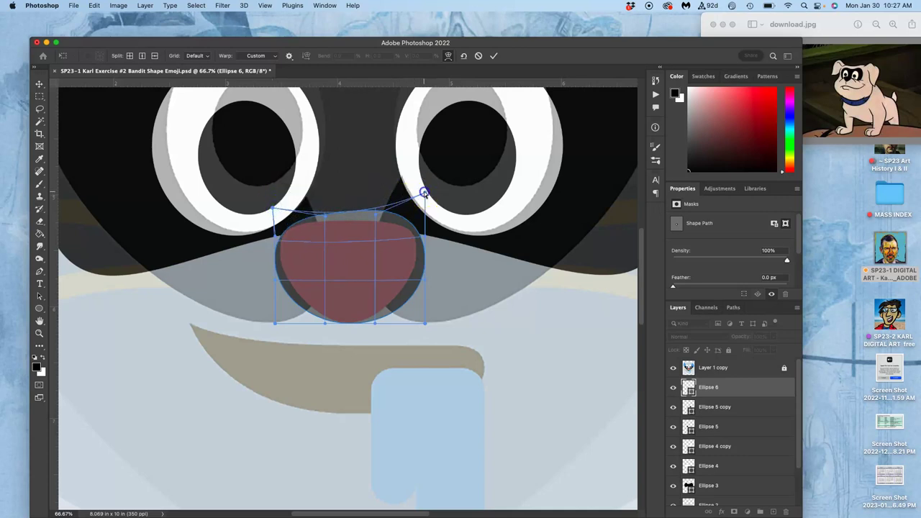
pyautogui.moveTo(425, 193); pyautogui.dragTo(427, 208)
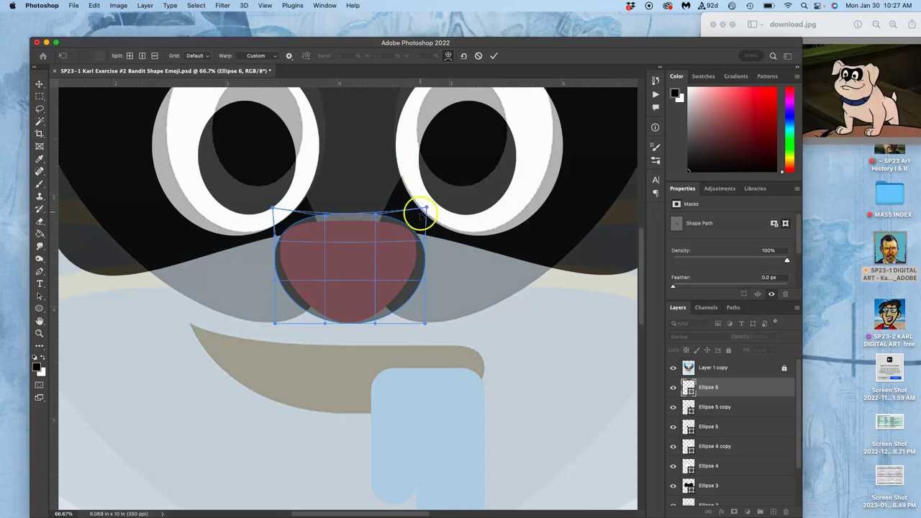
# Pull the nose's lower sides inward, refine the top edge, and apply the warp.
pyautogui.moveTo(273, 323); pyautogui.dragTo(286, 314)
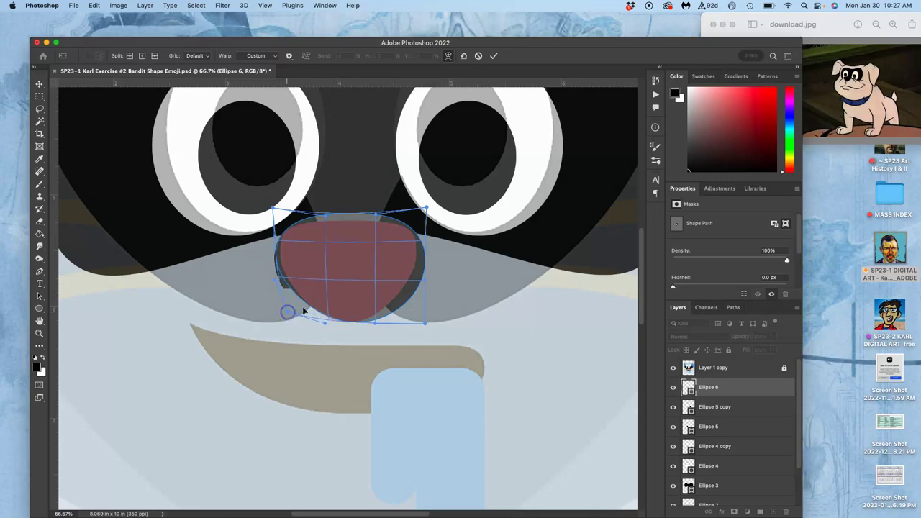
pyautogui.moveTo(422, 321); pyautogui.dragTo(407, 310)
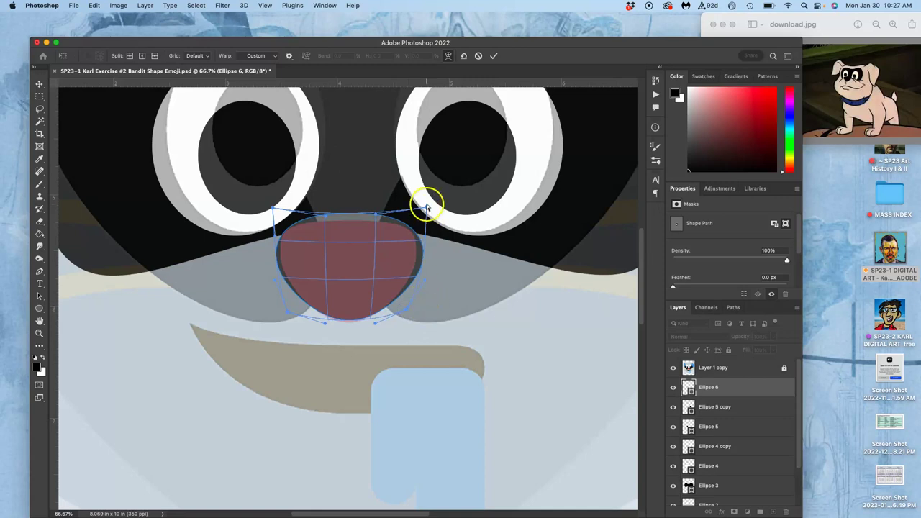
pyautogui.moveTo(427, 205); pyautogui.dragTo(425, 208)
pyautogui.moveTo(365, 210); pyautogui.dragTo(363, 214)
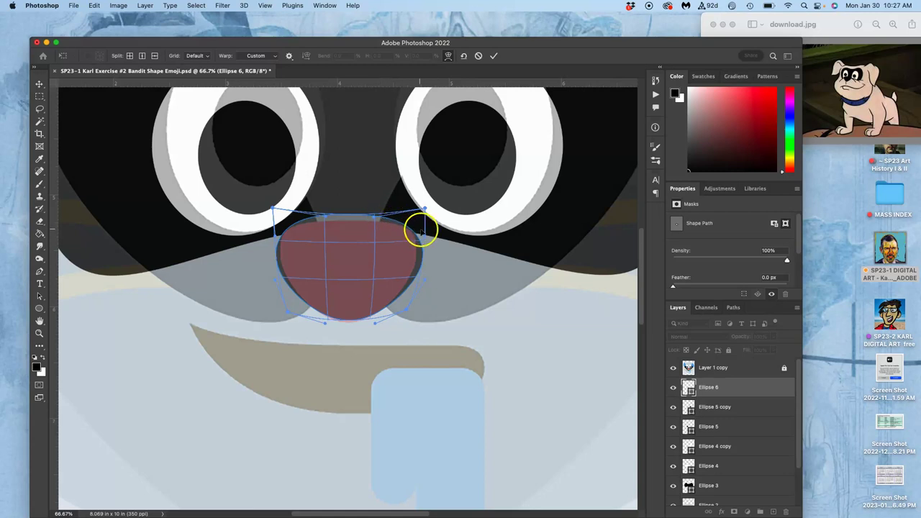
pyautogui.moveTo(424, 208); pyautogui.dragTo(422, 207)
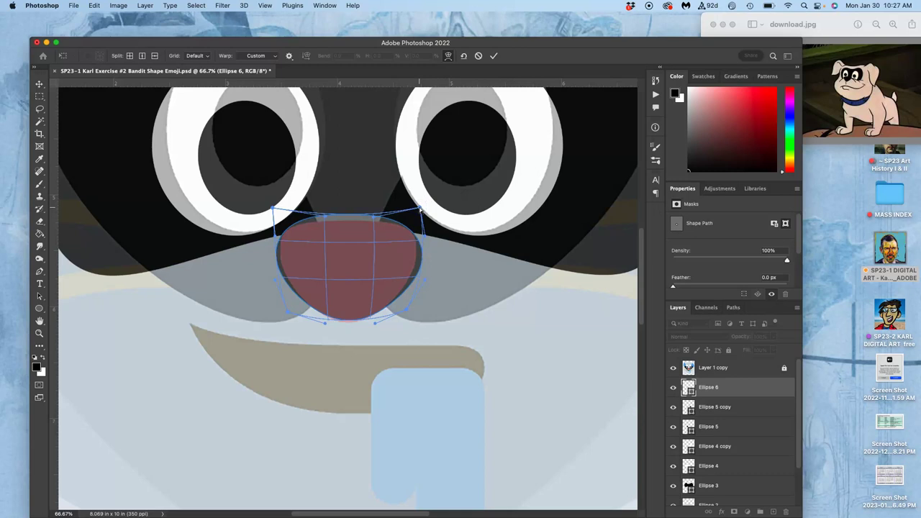
pyautogui.press('Return')
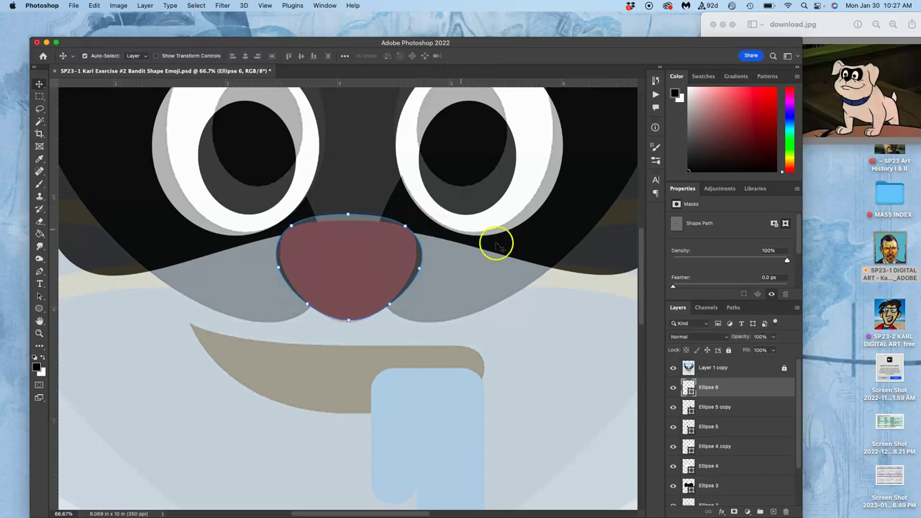
# Hide the reference overlay, zoom out to view the whole raccoon emoji, and save the document.
pyautogui.click(673, 367)
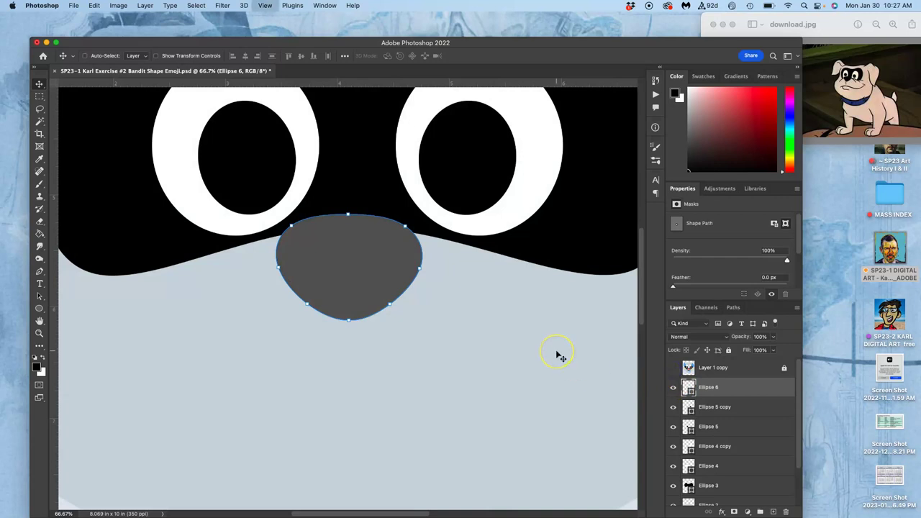
pyautogui.press('super+minus')
pyautogui.press('super+minus')
pyautogui.press('super+minus')
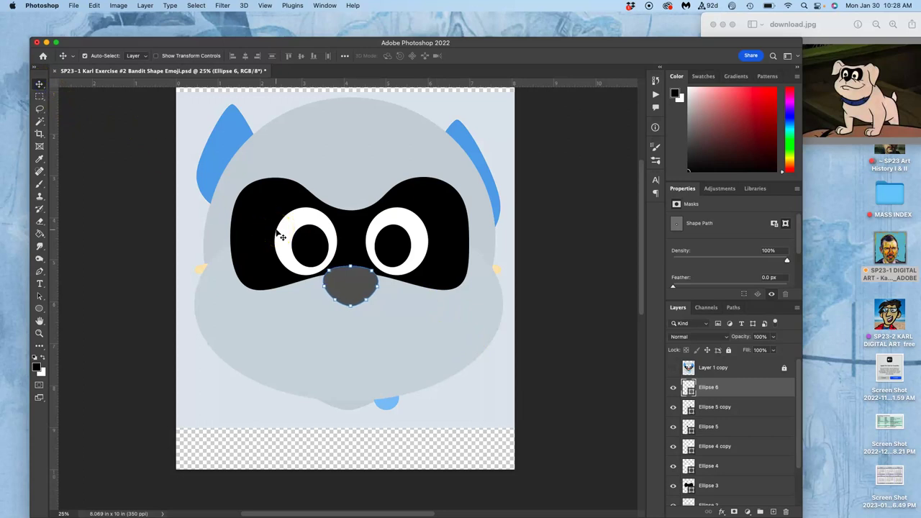
pyautogui.click(373, 330)
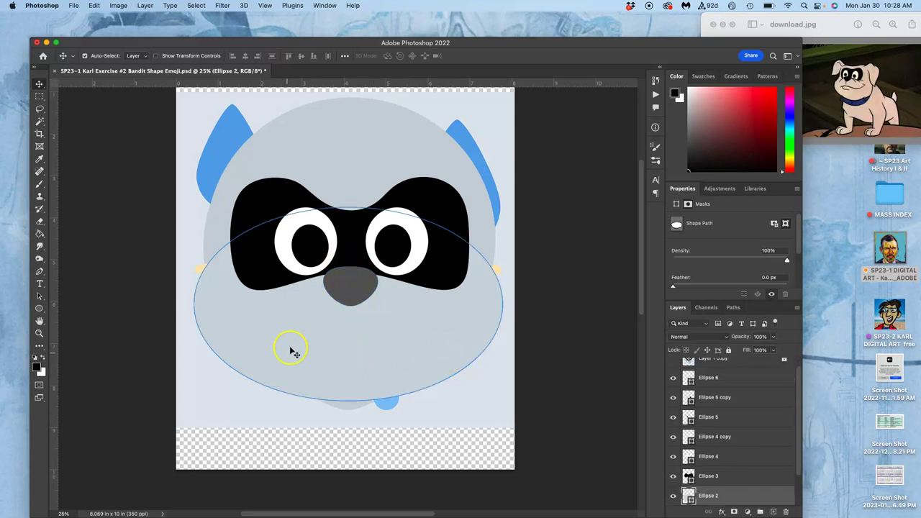
pyautogui.scroll(1, 683, 396)
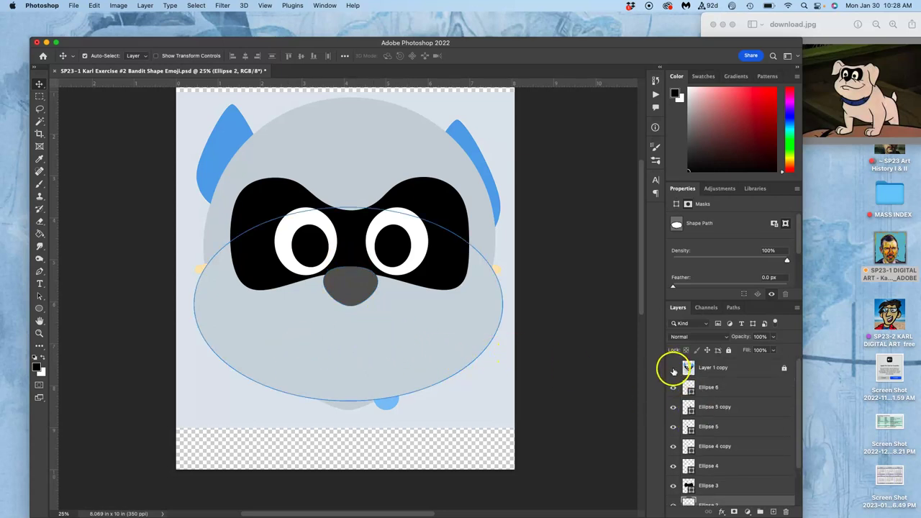
pyautogui.click(674, 368)
pyautogui.click(673, 368)
pyautogui.hotkey('ctrl', 's')
# Put the gray head circle Ellipse 1 into Warp transform mode.
pyautogui.click(345, 141)
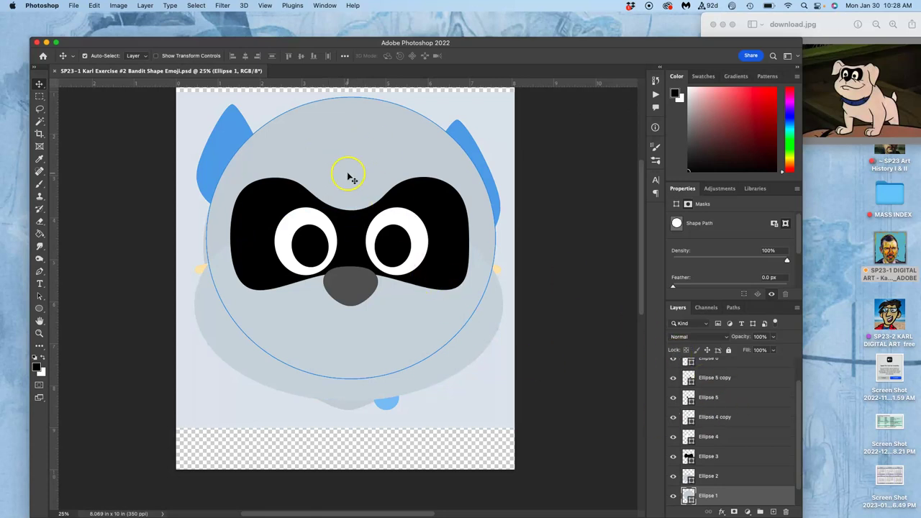
pyautogui.press('super+t')
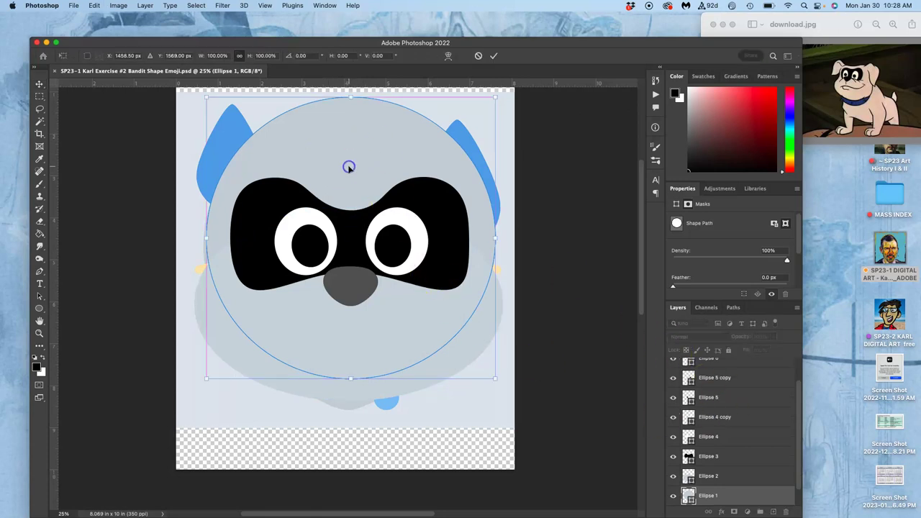
pyautogui.rightClick(349, 167)
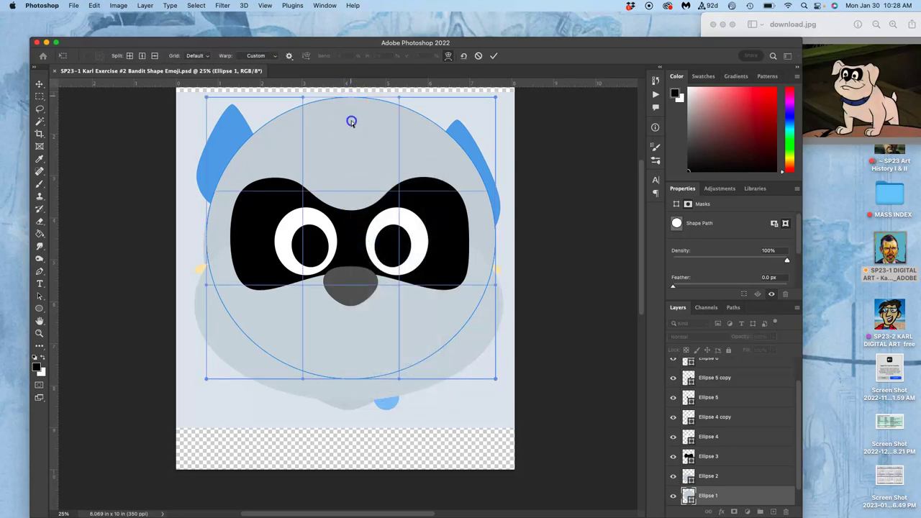
pyautogui.click(349, 93)
pyautogui.click(324, 97)
# Pull the head's top edge and top-left corner down to flatten the top.
pyautogui.press('super+equal')
pyautogui.press('super+equal')
pyautogui.scroll(5, 345, 123)
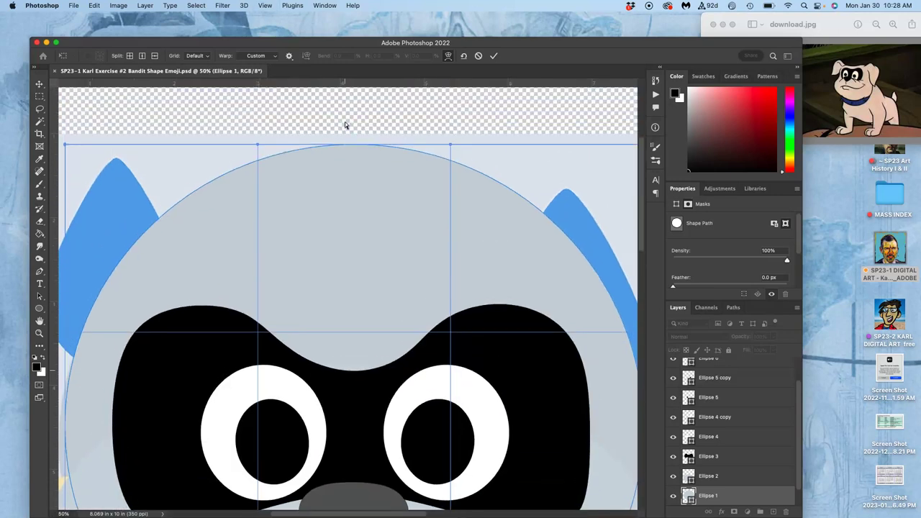
pyautogui.click(355, 177)
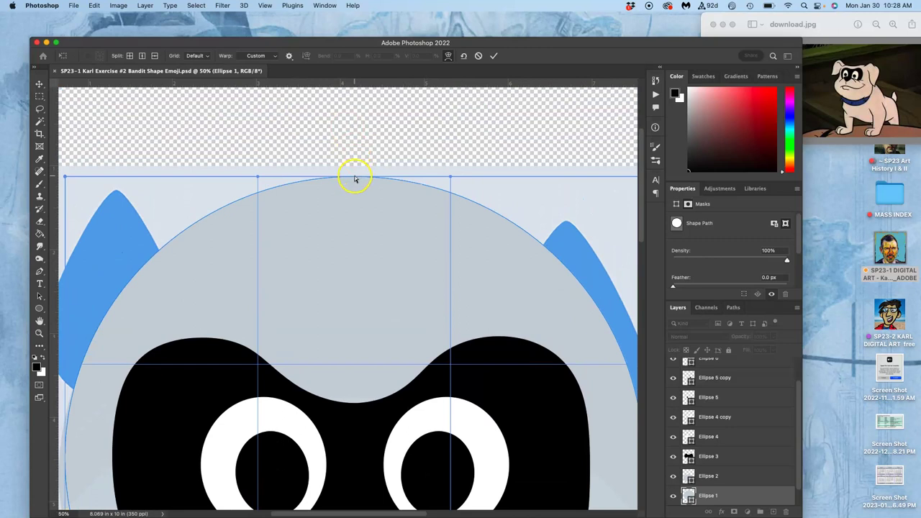
pyautogui.click(372, 178)
pyautogui.click(447, 177)
pyautogui.moveTo(450, 176); pyautogui.dragTo(456, 281)
pyautogui.click(268, 180)
pyautogui.moveTo(258, 178); pyautogui.dragTo(255, 281)
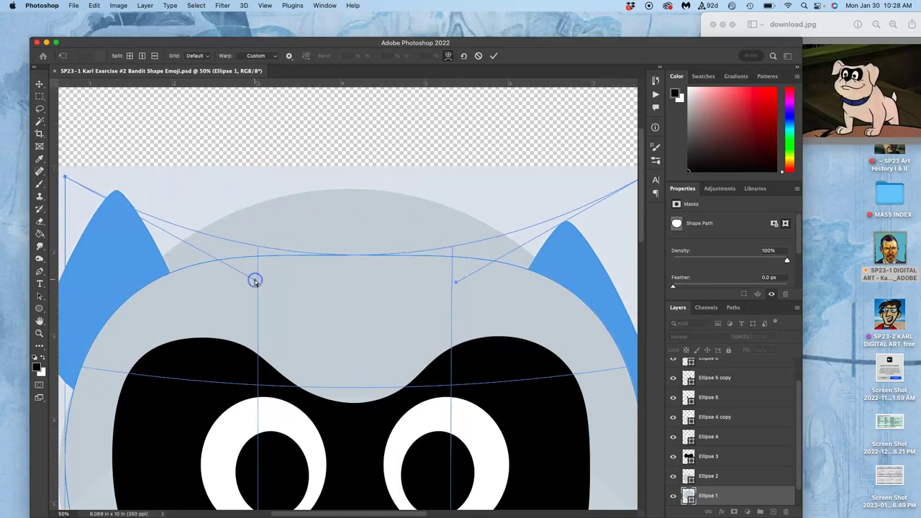
# Commit the warp and accept converting the live ellipse into a regular path.
pyautogui.scroll(-5, 254, 282)
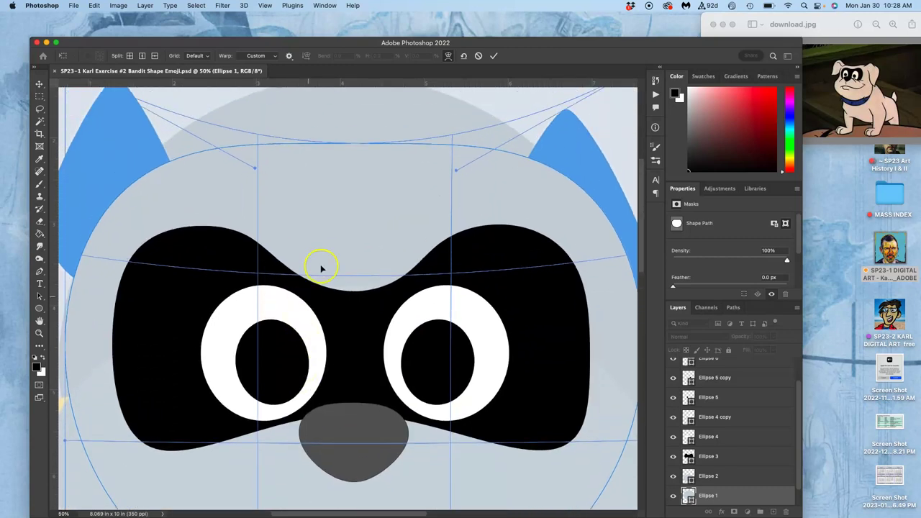
pyautogui.press('super+minus')
pyautogui.press('super+minus')
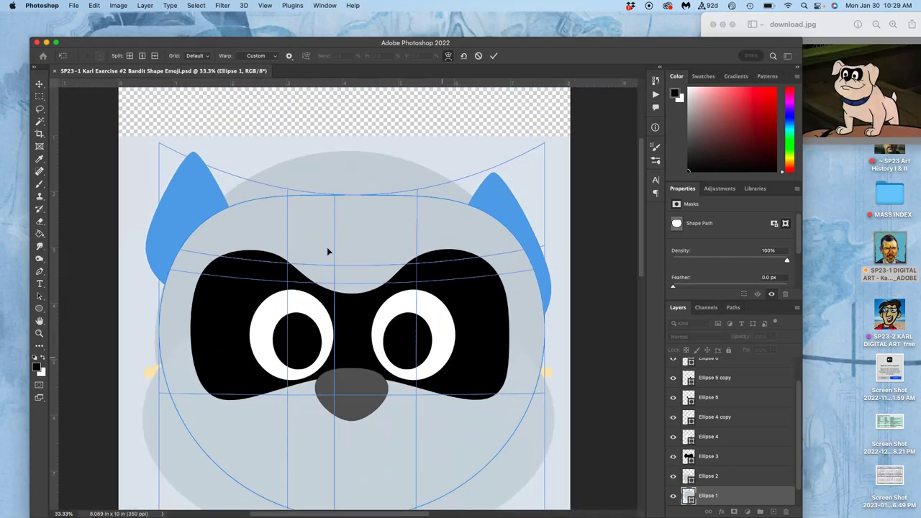
pyautogui.scroll(-2, 327, 246)
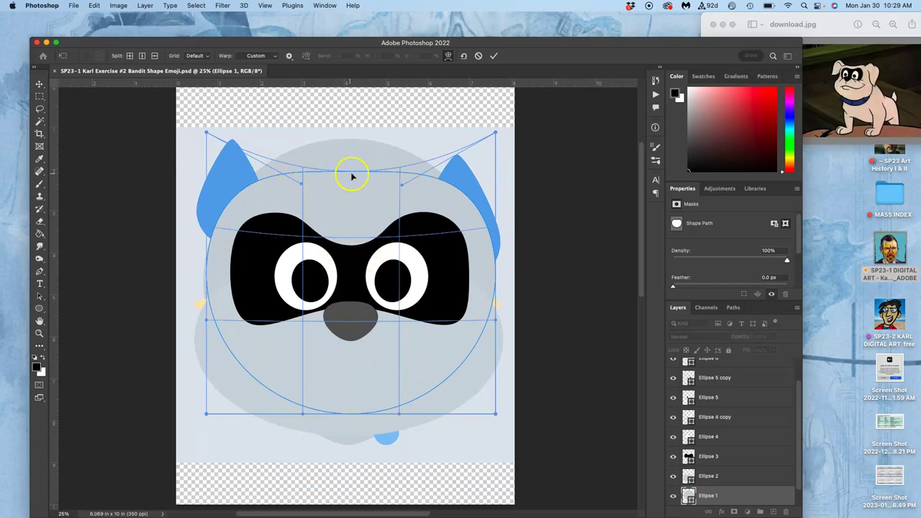
pyautogui.press('Return')
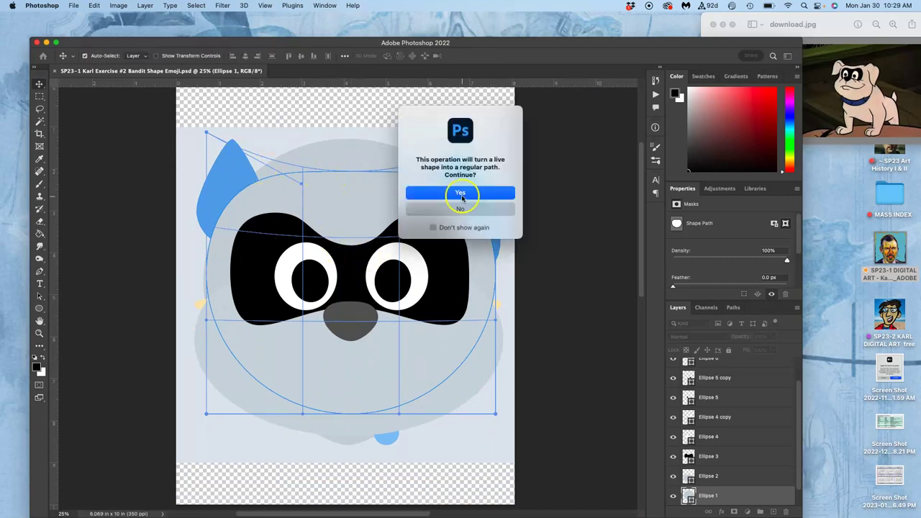
pyautogui.click(462, 194)
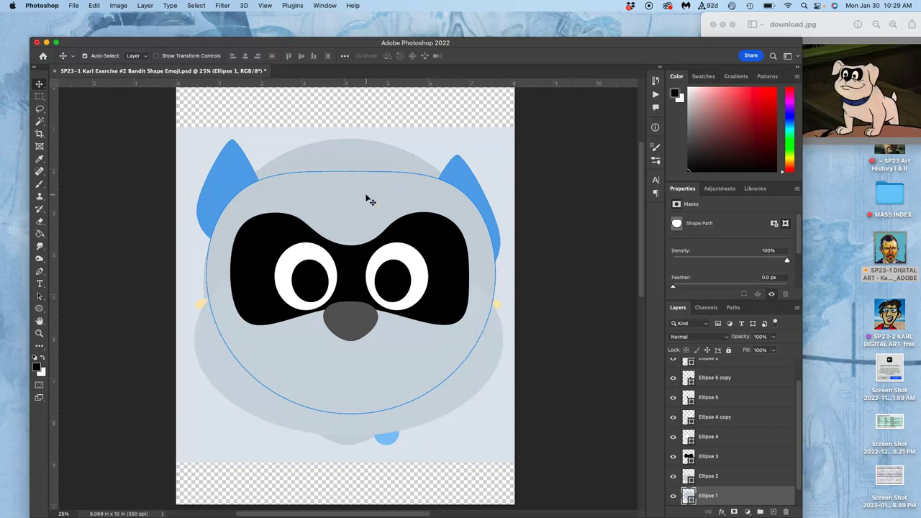
# Warp the Ellipse 1 head again, lowering the top edge and raising the top-right corner.
pyautogui.press('super+t')
pyautogui.rightClick(361, 199)
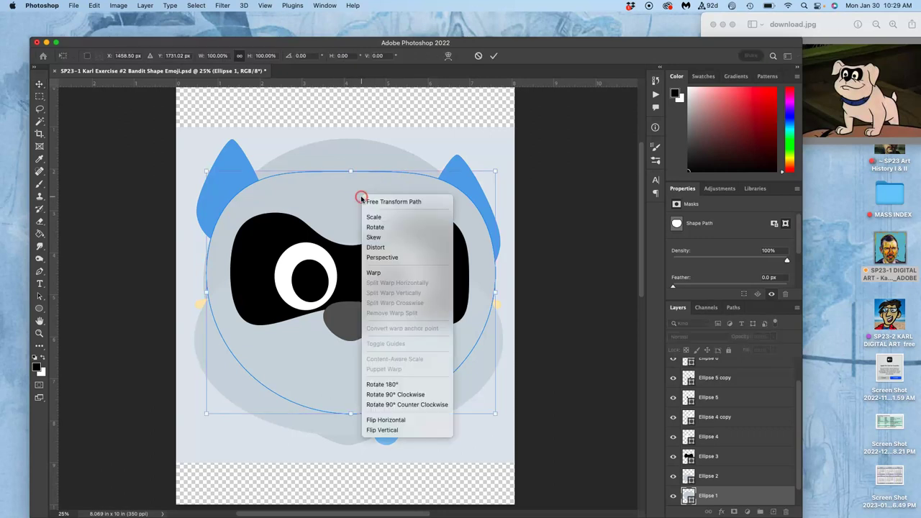
pyautogui.click(380, 270)
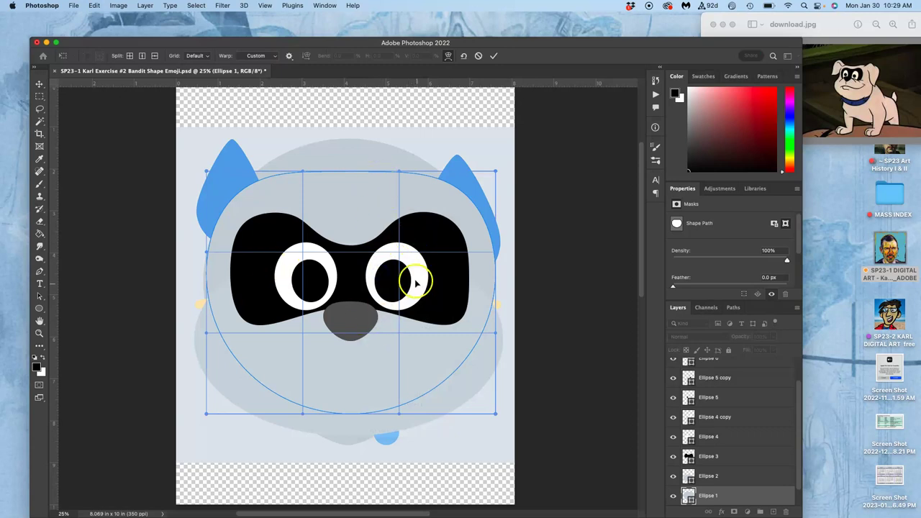
pyautogui.moveTo(399, 170); pyautogui.dragTo(399, 209)
pyautogui.click(493, 173)
pyautogui.moveTo(495, 173); pyautogui.dragTo(496, 133)
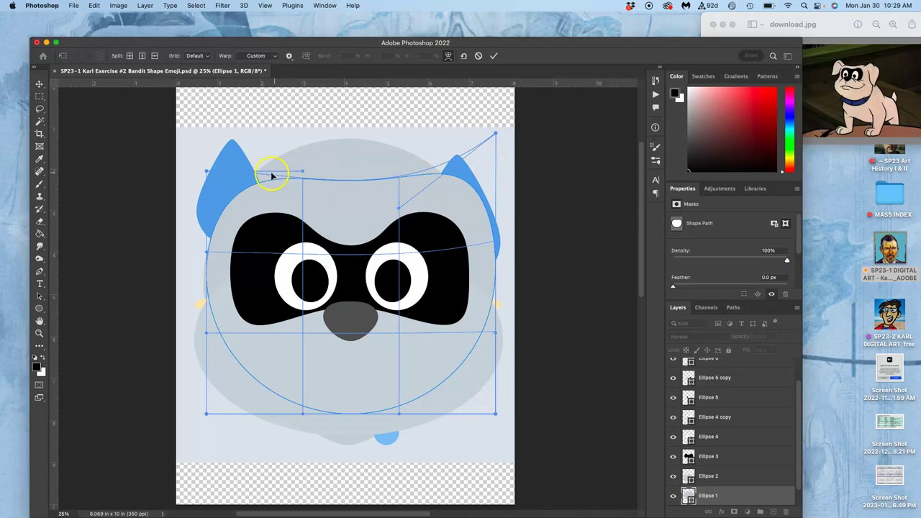
# Raise the top-left corner, dip the middle between the ears, and commit the warp.
pyautogui.moveTo(205, 168); pyautogui.dragTo(203, 148)
pyautogui.moveTo(303, 173); pyautogui.dragTo(300, 187)
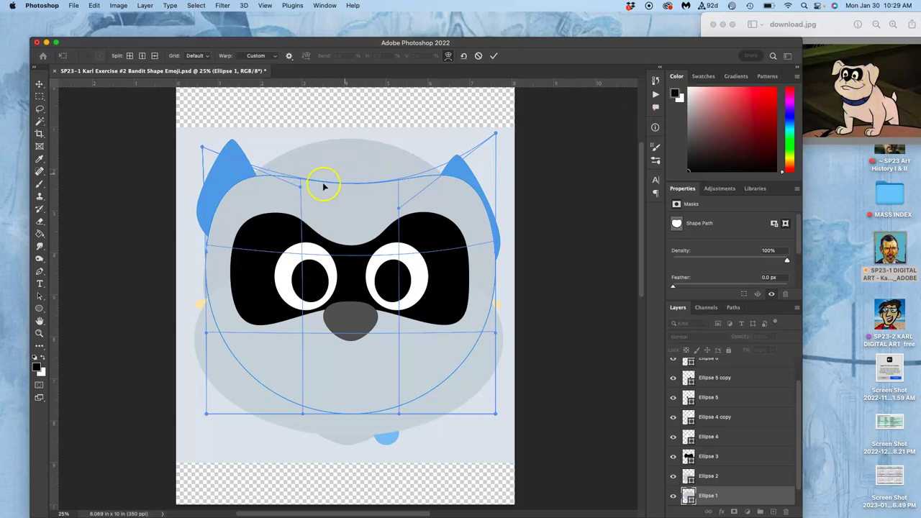
pyautogui.moveTo(300, 188); pyautogui.dragTo(302, 201)
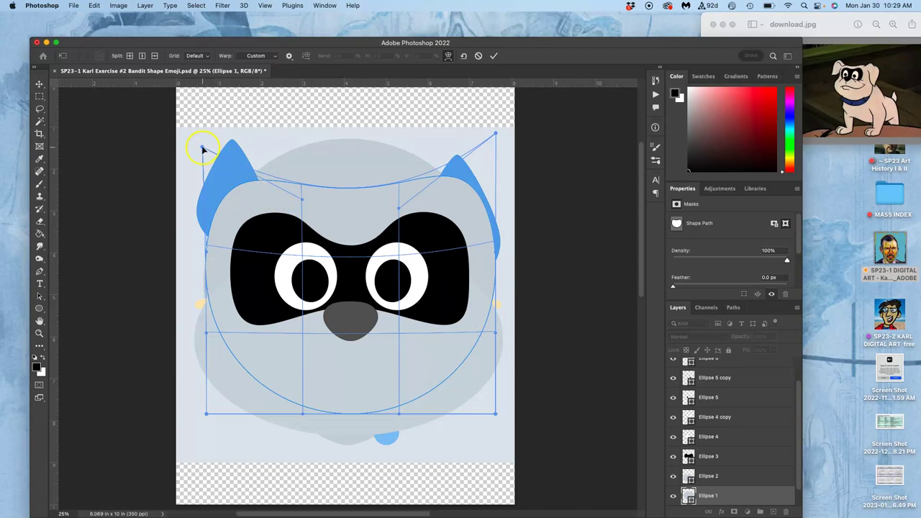
pyautogui.moveTo(203, 147); pyautogui.dragTo(205, 132)
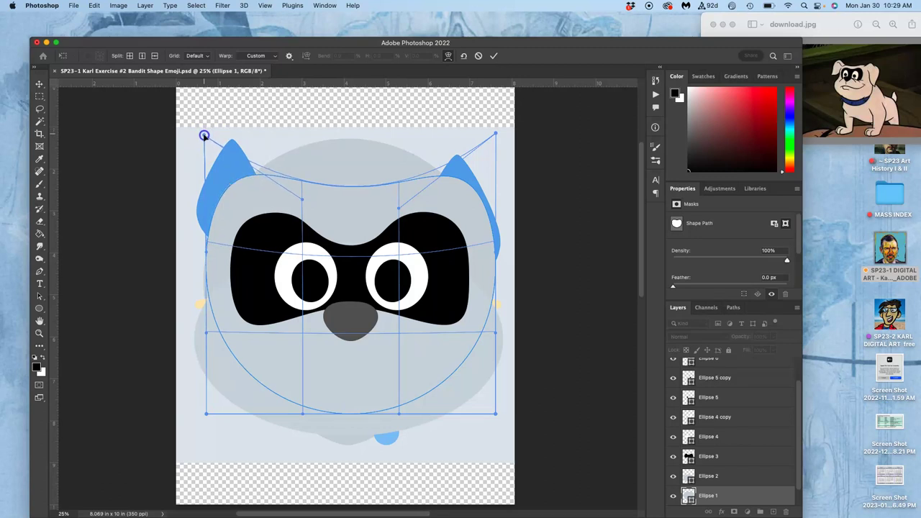
pyautogui.moveTo(397, 208); pyautogui.dragTo(399, 202)
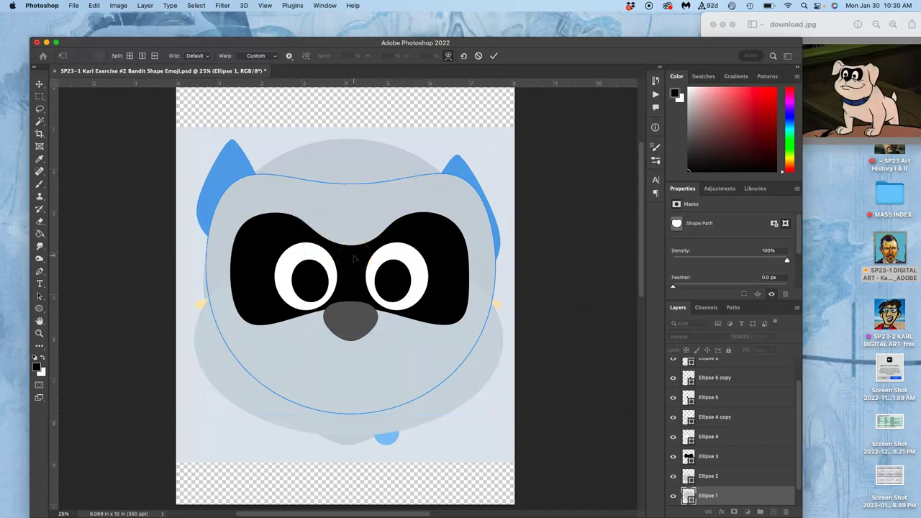
pyautogui.press('Return')
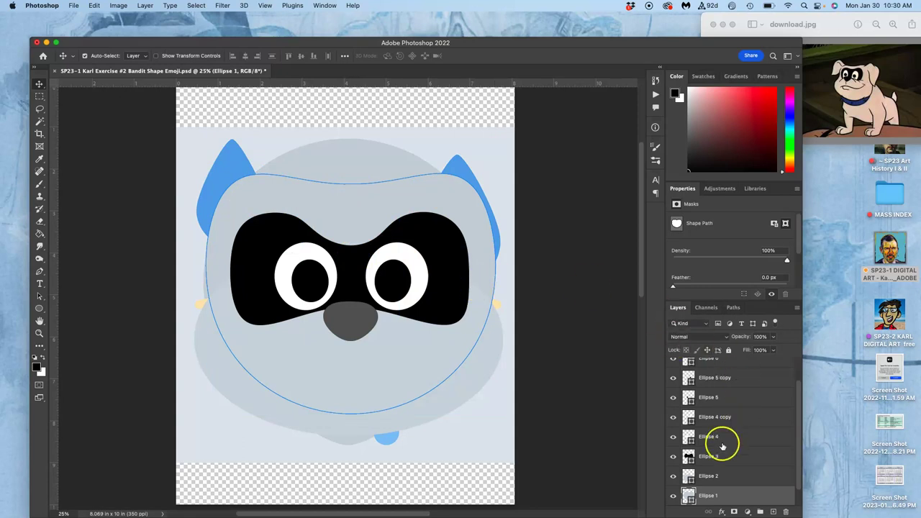
pyautogui.scroll(1, 709, 455)
pyautogui.scroll(1, 709, 457)
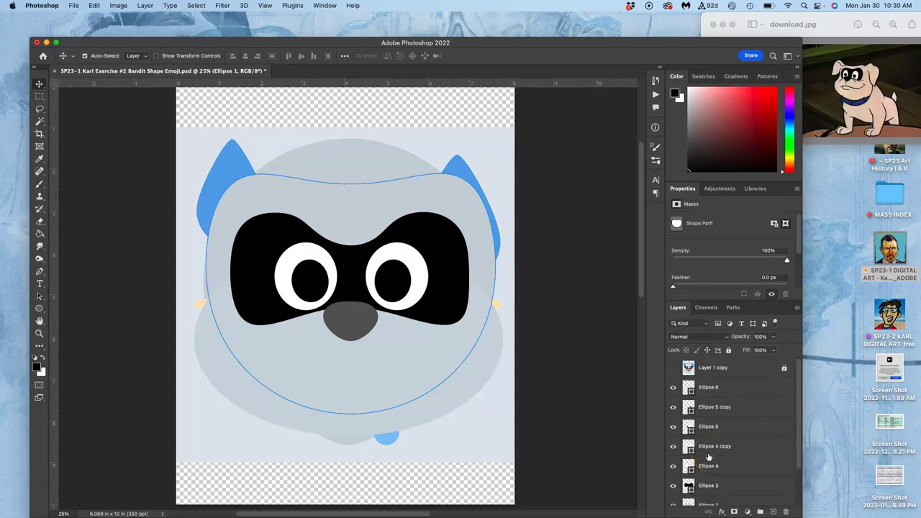